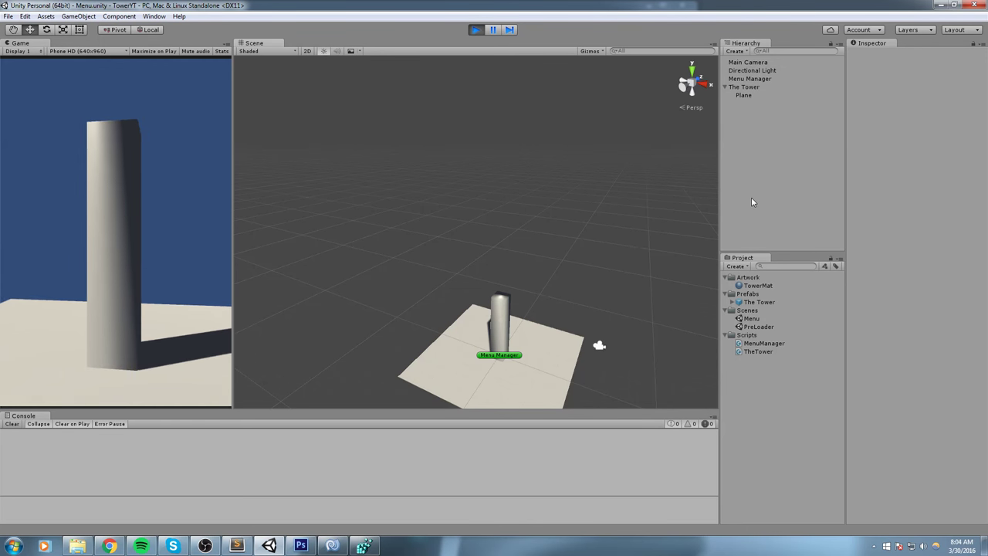
- Examine the running scene, selecting The Tower and the moving Main Camera to inspect them
{"action": "middle_click_drag", "start_coordinate": [495, 315], "coordinate": [514, 275]}
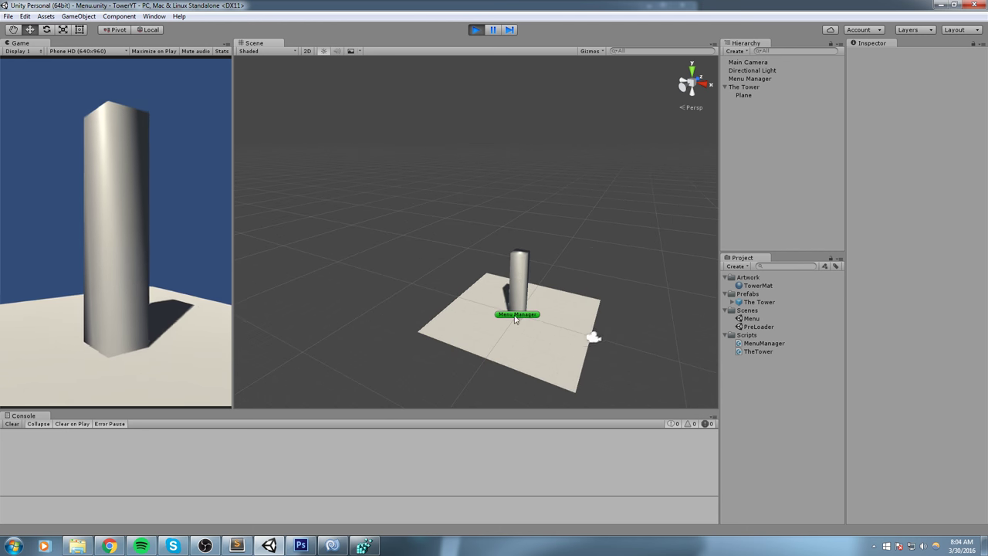
{"action": "left_click", "coordinate": [514, 275]}
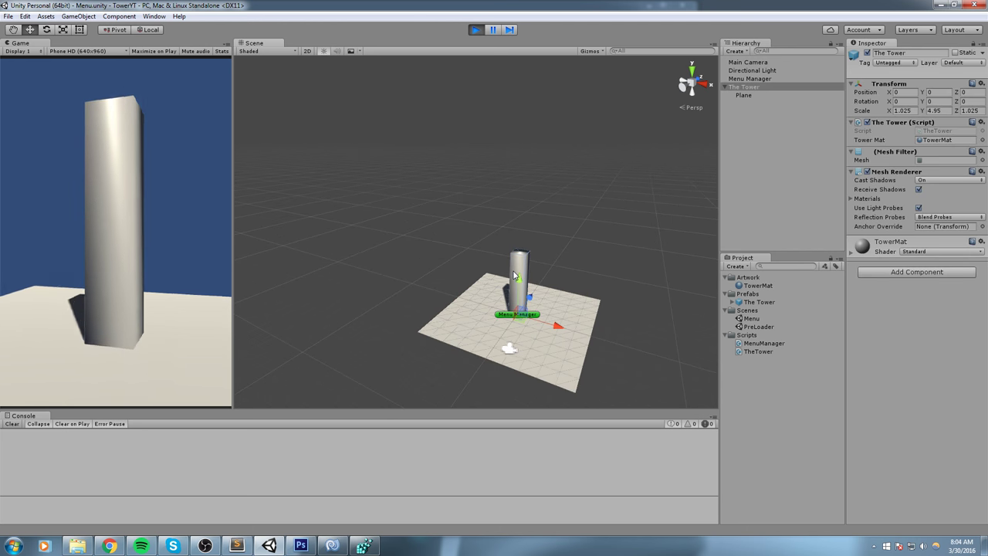
{"action": "scroll", "coordinate": [494, 268], "scroll_direction": "up", "scroll_amount": 2}
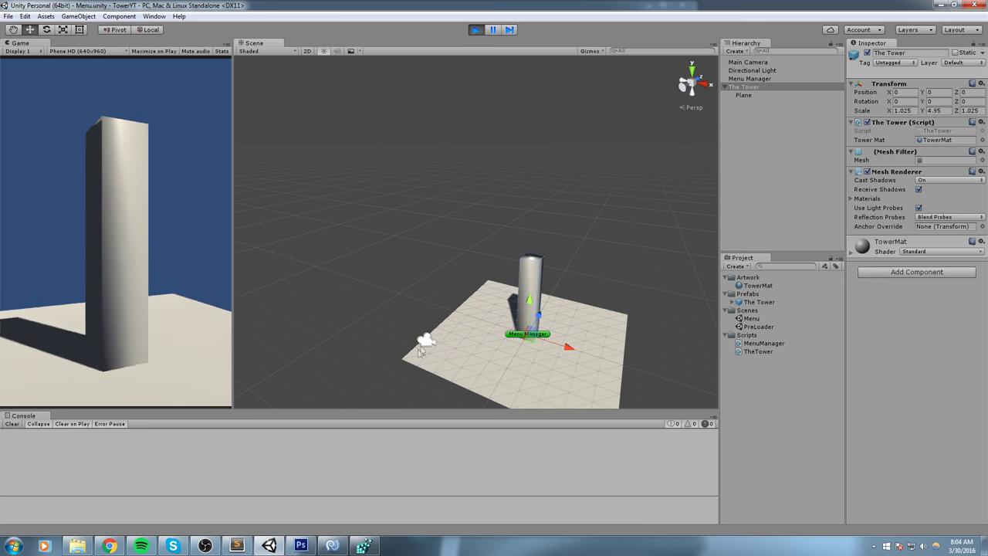
{"action": "left_click", "coordinate": [426, 340]}
{"action": "left_click", "coordinate": [411, 324]}
{"action": "left_click", "coordinate": [410, 307]}
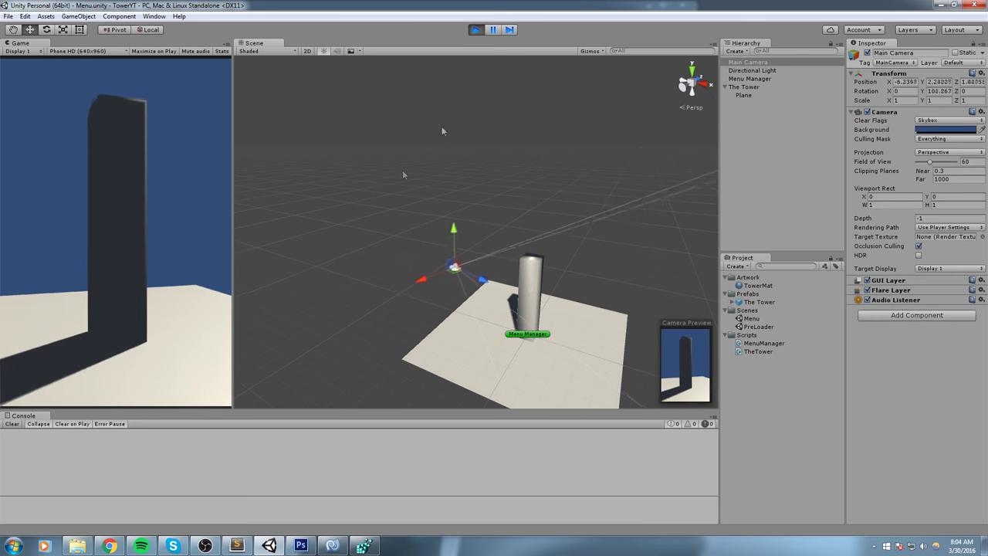
- Switch to Registry Editor, set TowerYT's StatRange value to hexadecimal 10, and stop the running game in Unity
{"action": "key", "text": "alt+Tab"}
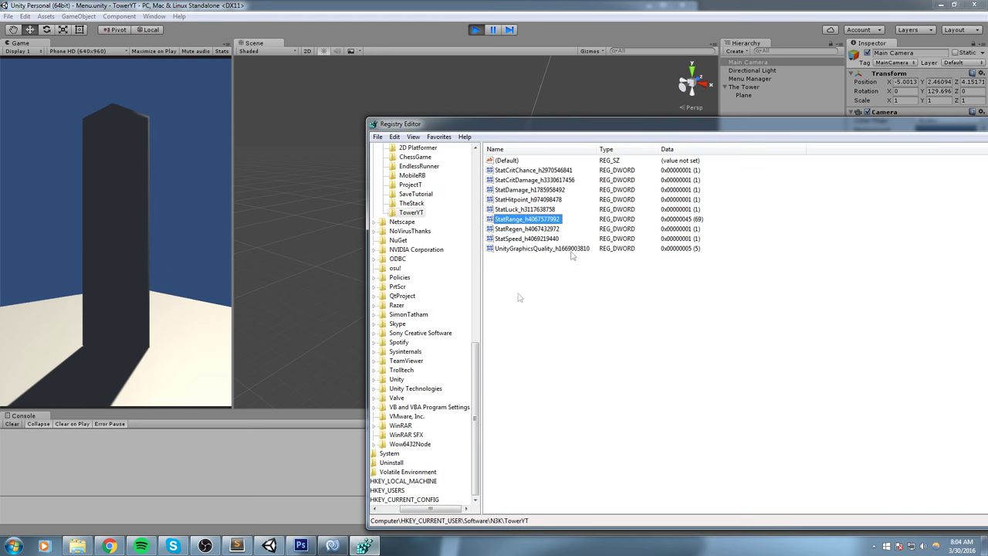
{"action": "double_click", "coordinate": [529, 222]}
{"action": "type", "text": "10"}
{"action": "key", "text": "Return"}
{"action": "left_click", "coordinate": [476, 29]}
{"action": "left_click", "coordinate": [364, 546]}
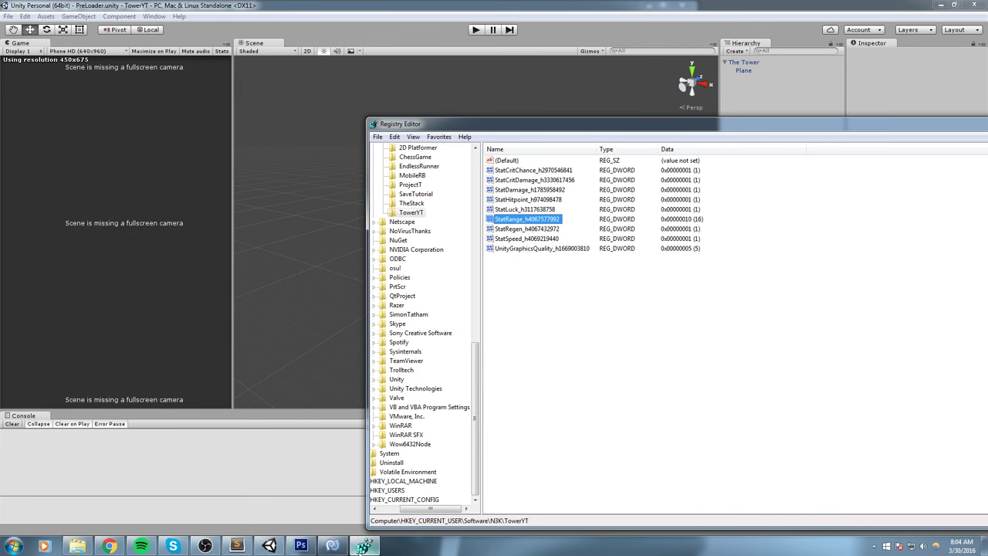
{"action": "double_click", "coordinate": [530, 219]}
{"action": "key", "text": "Return"}
- Run the game, inspect the tower and the orbiting Main Camera in the scene, and stop the game
{"action": "left_click", "coordinate": [477, 30]}
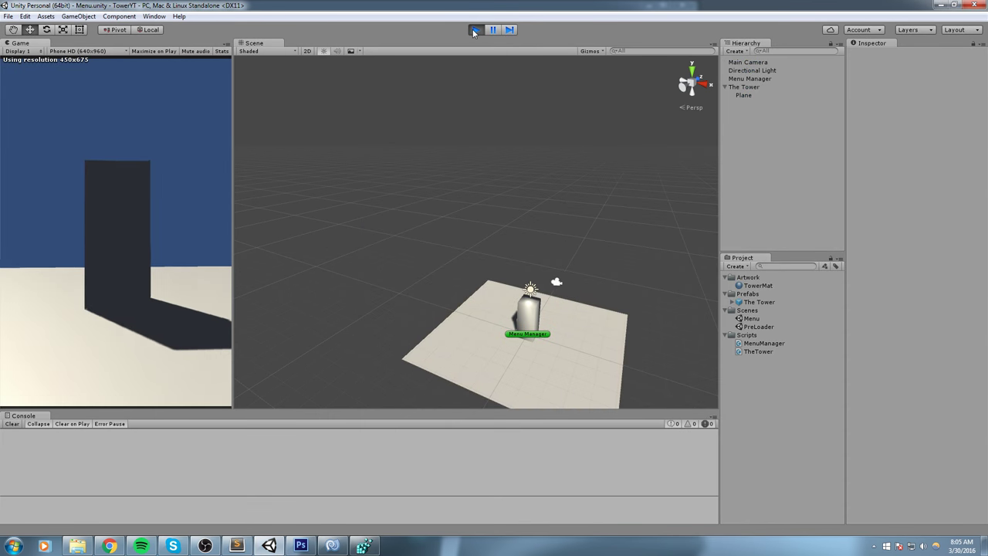
{"action": "middle_click_drag", "start_coordinate": [587, 264], "coordinate": [524, 204]}
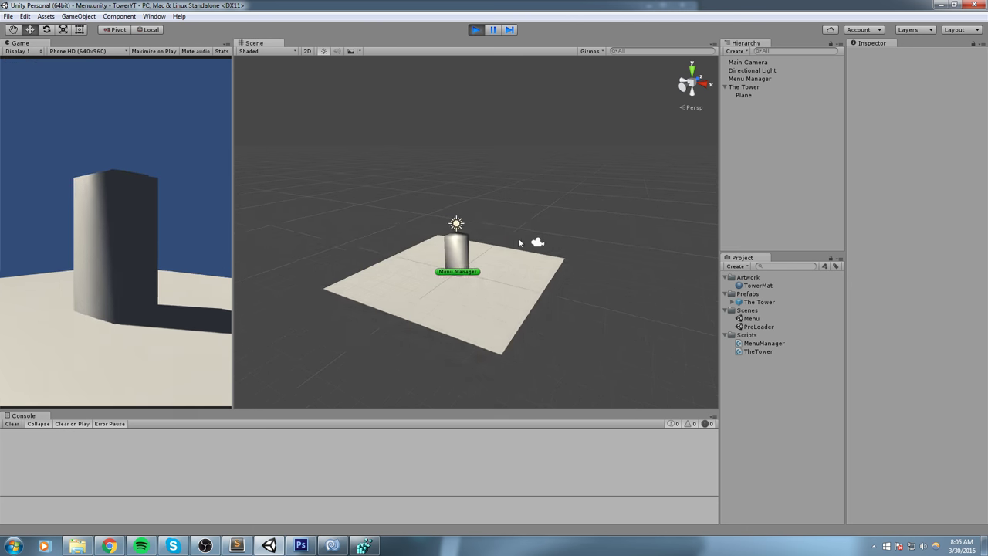
{"action": "scroll", "coordinate": [536, 219], "scroll_direction": "up", "scroll_amount": 4}
{"action": "left_click", "coordinate": [569, 272]}
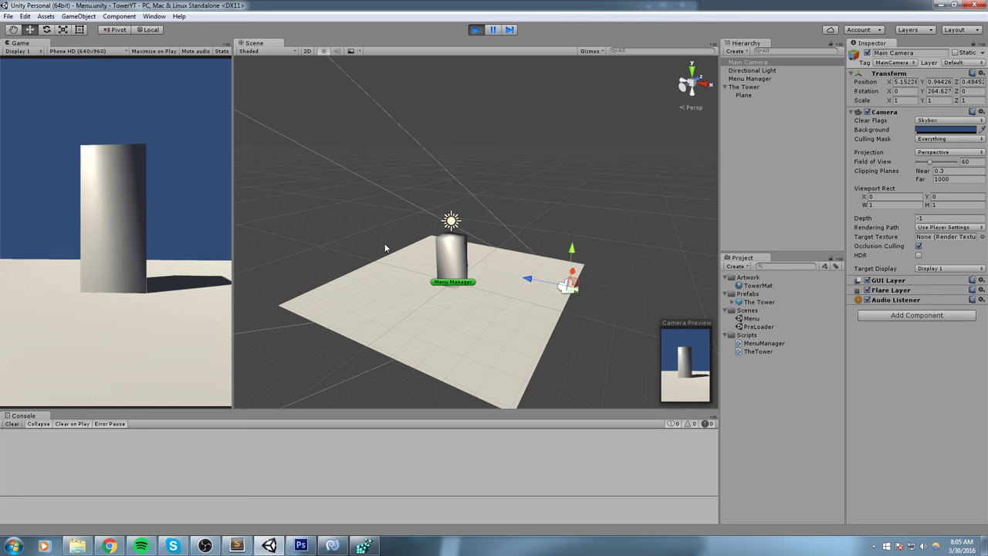
{"action": "left_click", "coordinate": [475, 30]}
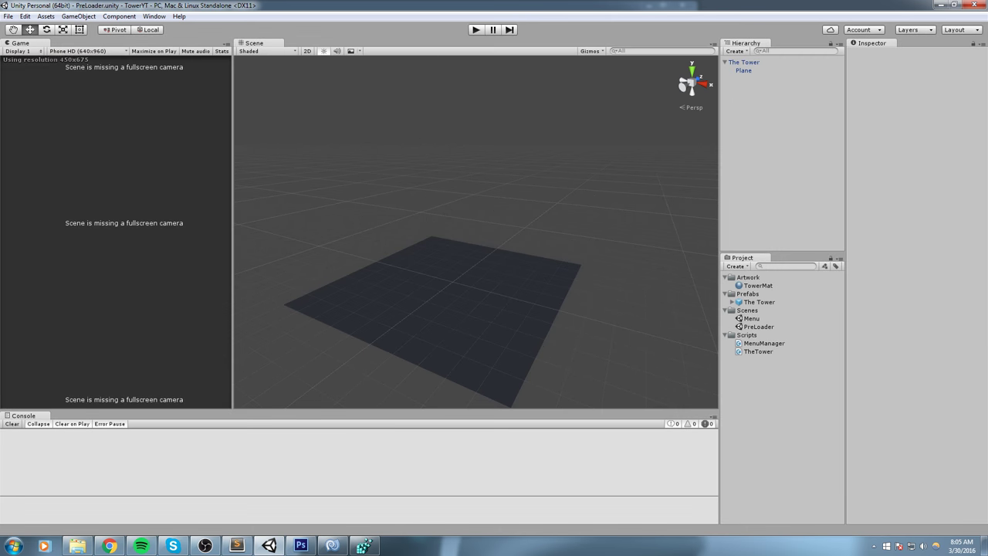
{"action": "mouse_move", "coordinate": [352, 551]}
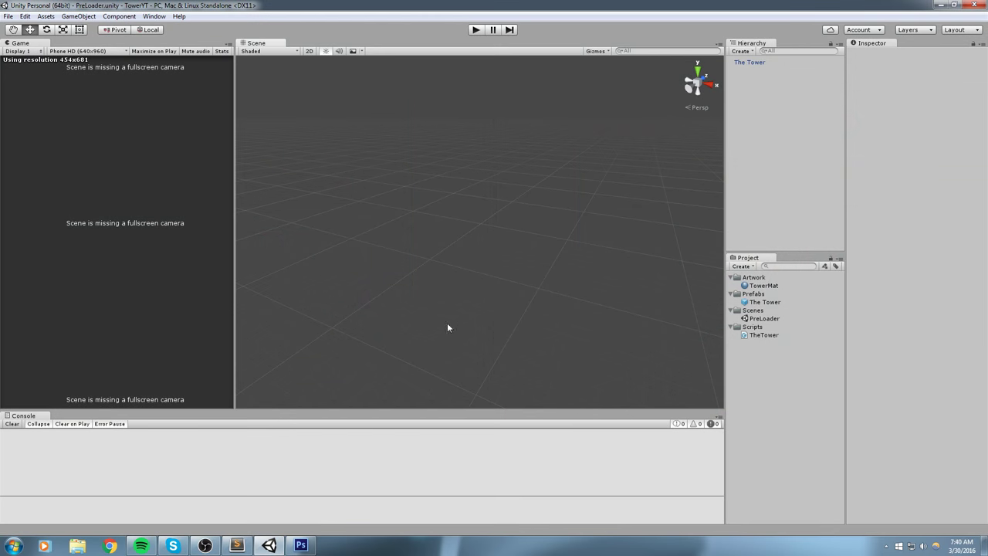
{"action": "right_click_drag", "start_coordinate": [399, 352], "coordinate": [442, 324]}
{"action": "middle_click_drag", "start_coordinate": [525, 317], "coordinate": [544, 315]}
{"action": "right_click_drag", "start_coordinate": [510, 310], "coordinate": [444, 319]}
{"action": "middle_click_drag", "start_coordinate": [444, 319], "coordinate": [419, 324]}
{"action": "left_click_drag", "start_coordinate": [419, 325], "coordinate": [443, 324], "text": "alt"}
- Open the TheTower script in MonoDevelop, enlarge its text, and review it from the constants down to CreateTowerMesh
{"action": "left_click", "coordinate": [760, 337]}
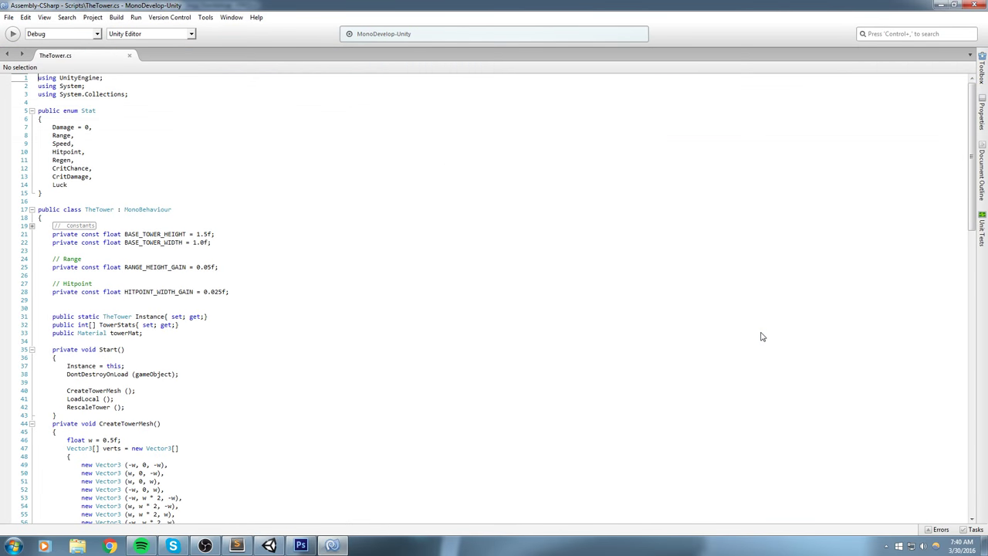
{"action": "scroll", "coordinate": [286, 226], "scroll_direction": "up", "scroll_amount": 5, "text": "ctrl"}
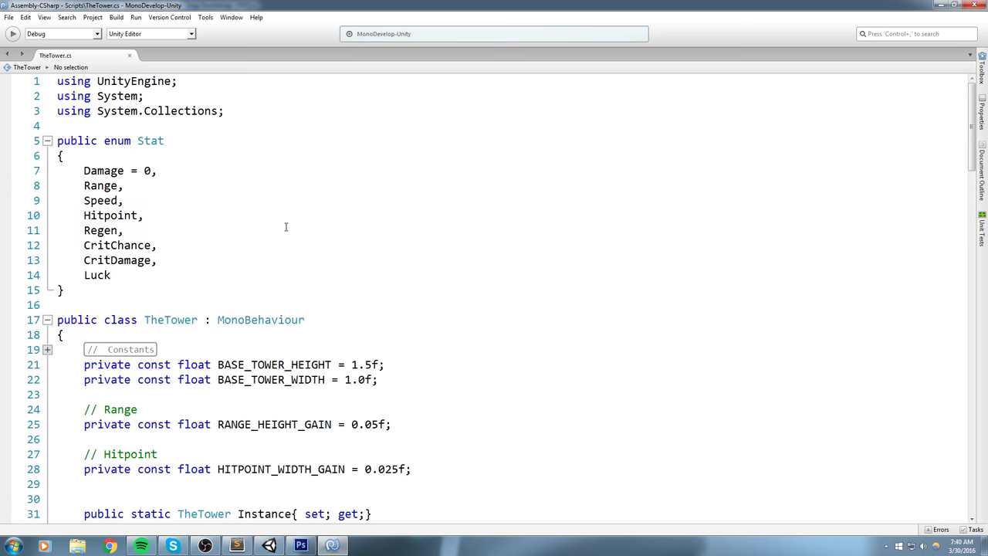
{"action": "scroll", "coordinate": [280, 218], "scroll_direction": "down", "scroll_amount": 3}
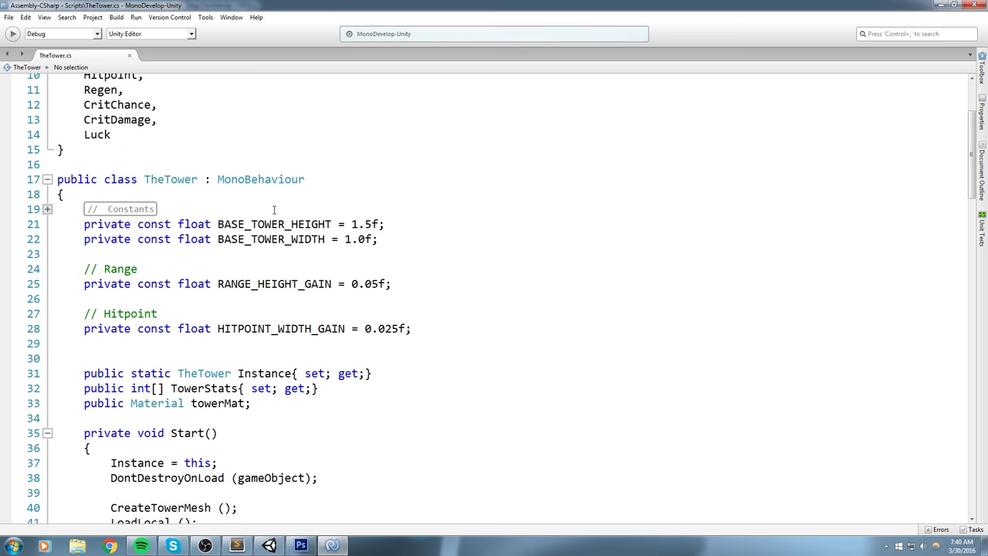
{"action": "left_click", "coordinate": [273, 210]}
{"action": "scroll", "coordinate": [354, 194], "scroll_direction": "down", "scroll_amount": 11}
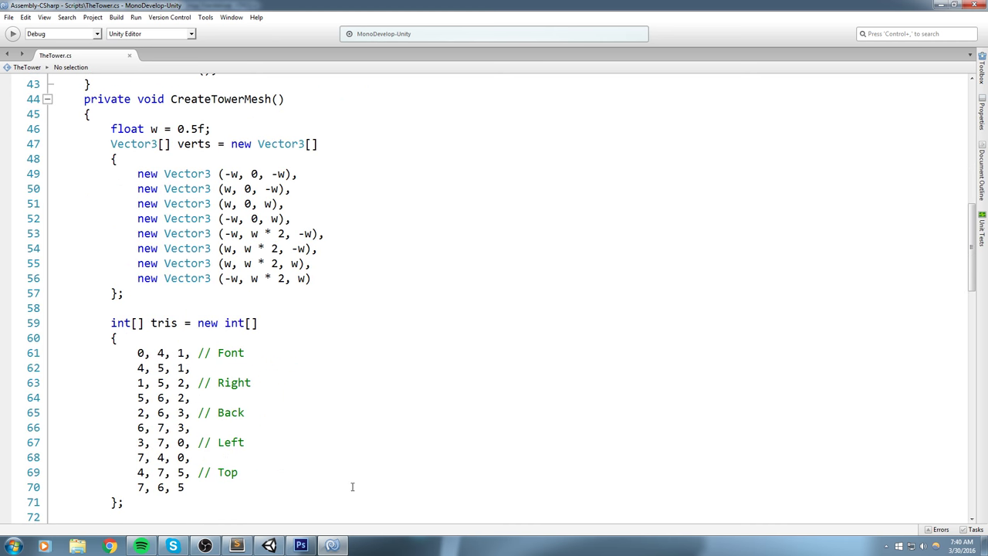
- Switch to Photoshop and highlight the "Camera Moves around tower" line in the Menu design notes
{"action": "left_click", "coordinate": [300, 545]}
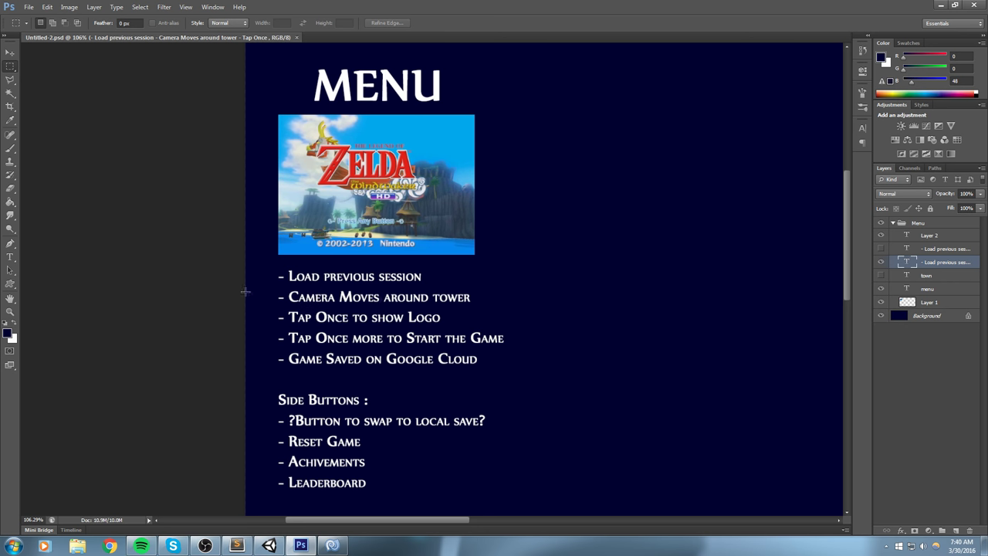
{"action": "left_click", "coordinate": [10, 257]}
{"action": "left_click_drag", "start_coordinate": [290, 298], "coordinate": [472, 298]}
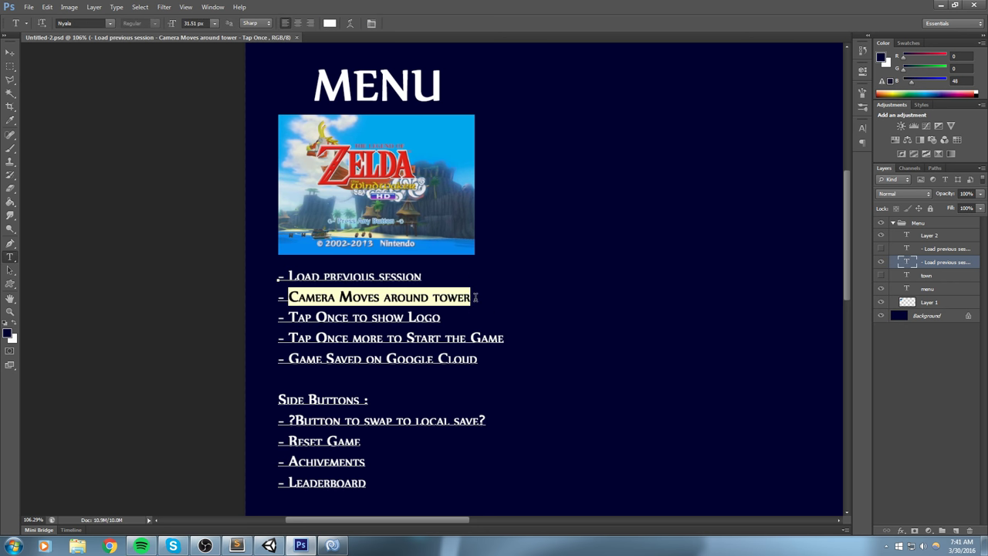
{"action": "left_click", "coordinate": [11, 70]}
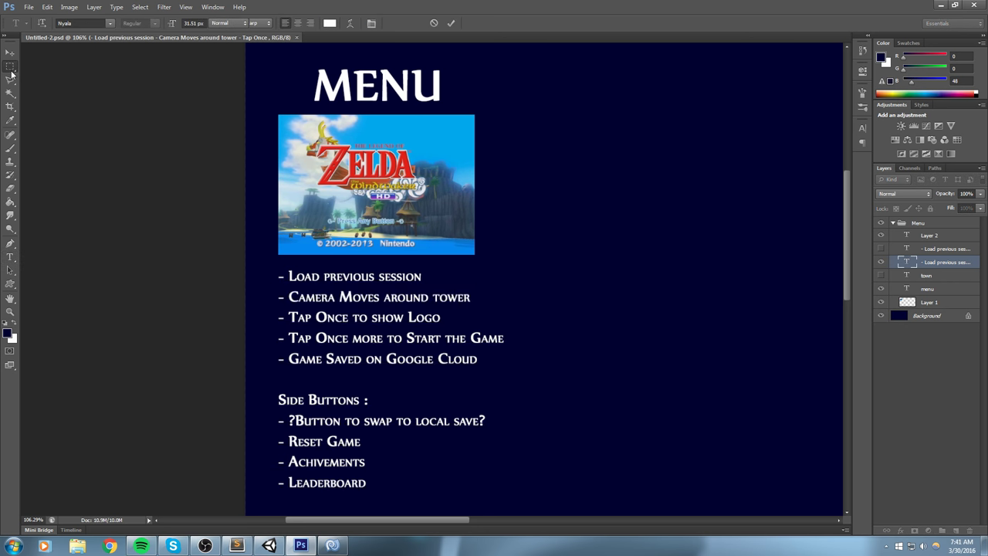
- Return to Unity and select the PreLoader scene asset to look at it
{"action": "left_click", "coordinate": [941, 6]}
{"action": "key", "text": "alt+Tab"}
{"action": "left_click", "coordinate": [491, 280]}
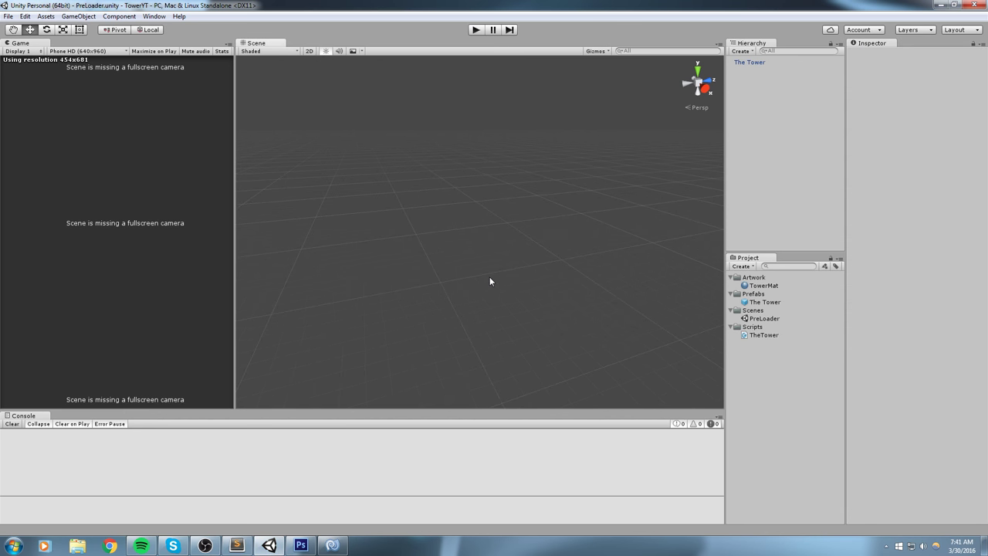
{"action": "left_click", "coordinate": [765, 319]}
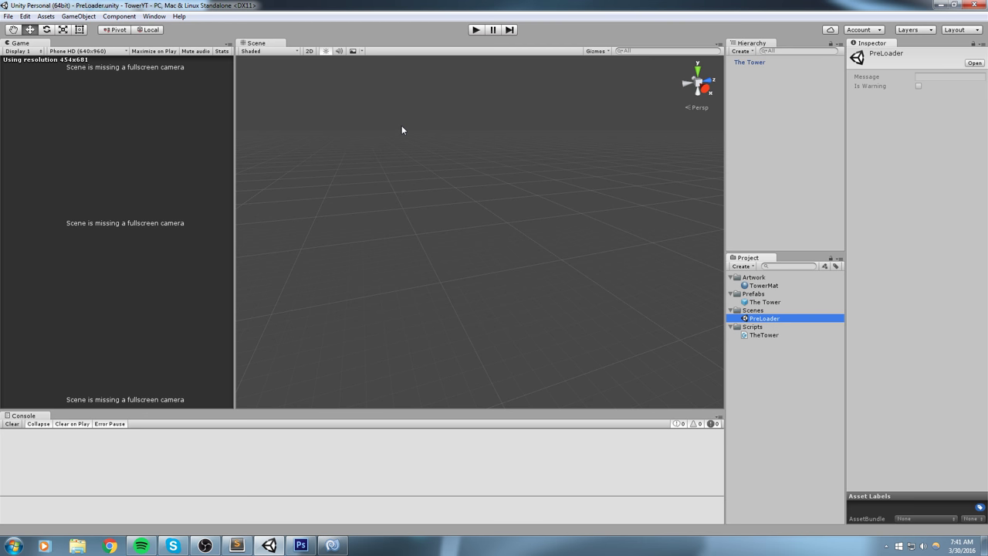
{"action": "middle_click_drag", "start_coordinate": [553, 186], "coordinate": [547, 189]}
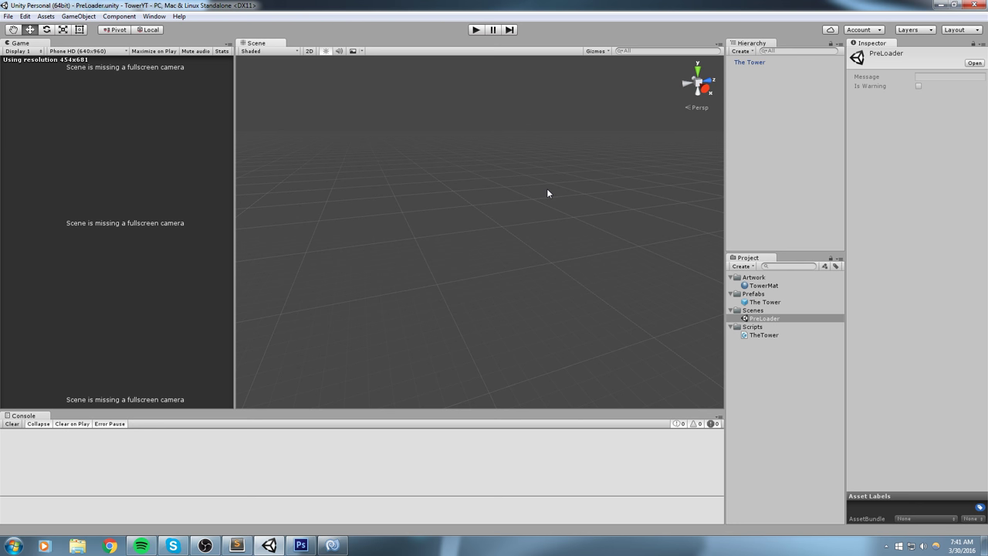
- Create a new scene with the default camera and directional light
{"action": "key", "text": "ctrl+n"}
{"action": "left_click", "coordinate": [8, 16]}
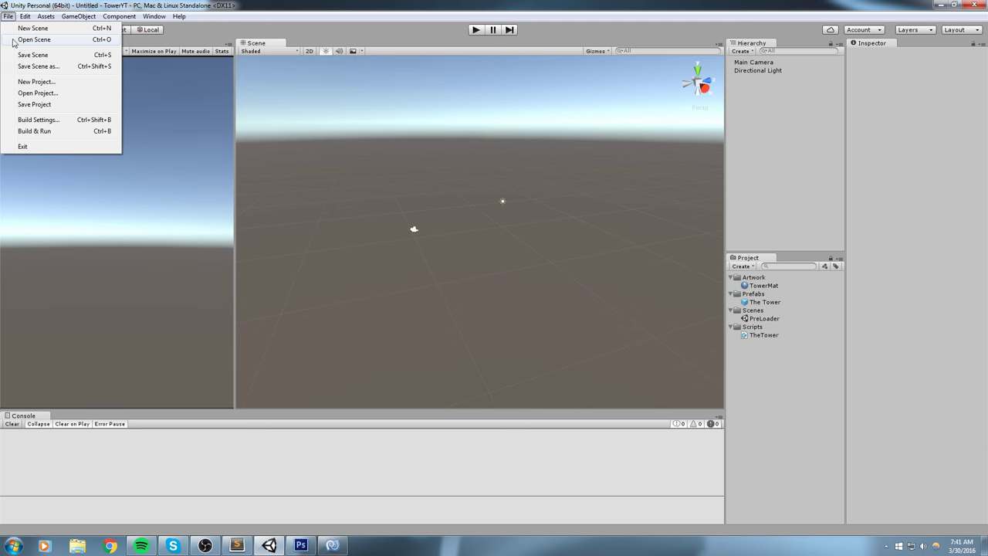
{"action": "left_click", "coordinate": [509, 211]}
{"action": "left_click_drag", "start_coordinate": [526, 252], "coordinate": [538, 251], "text": "alt"}
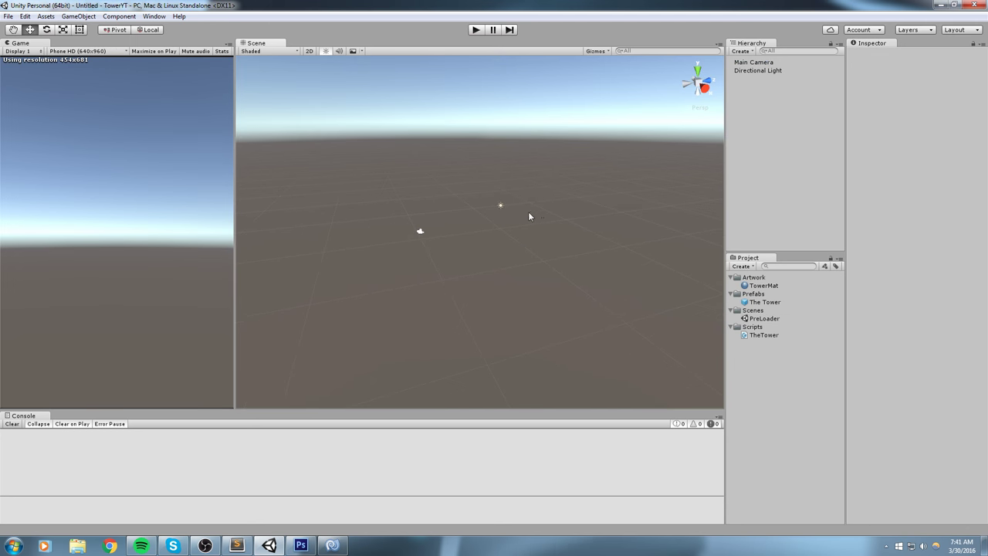
{"action": "middle_click_drag", "start_coordinate": [513, 162], "coordinate": [491, 139]}
- Save the new scene as Menu and move it into the Scenes folder
{"action": "key", "text": "ctrl+s"}
{"action": "type", "text": "Menuy"}
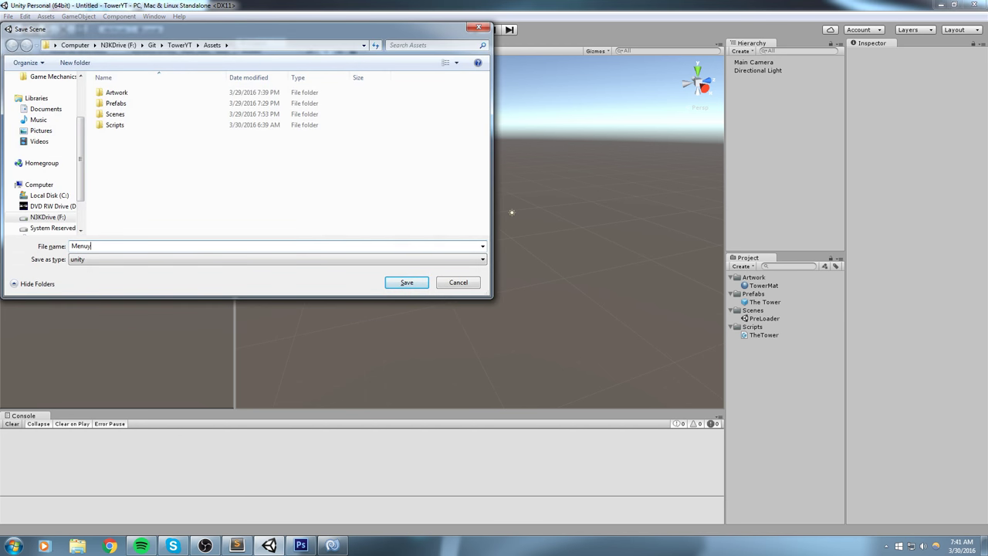
{"action": "key", "text": "Return"}
{"action": "left_click", "coordinate": [751, 345]}
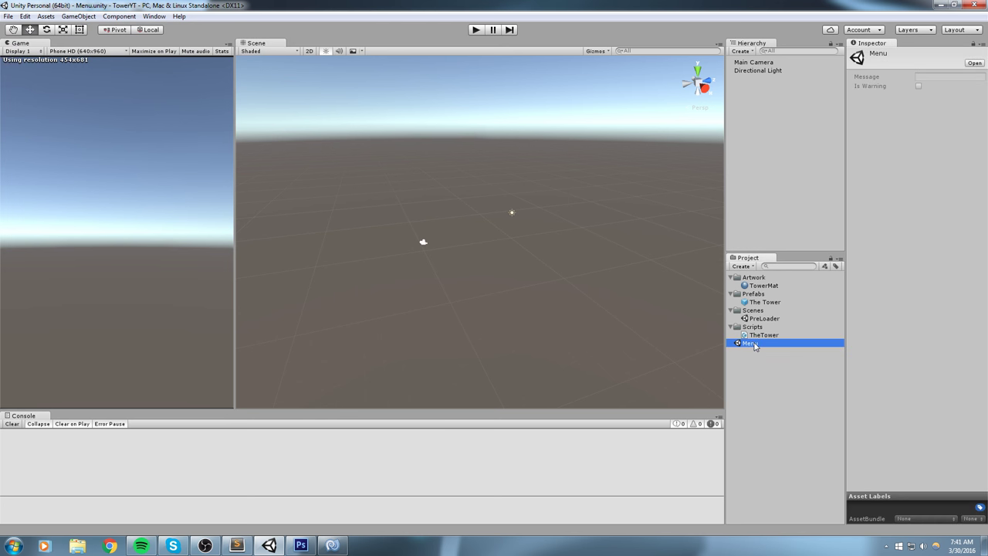
{"action": "left_click_drag", "start_coordinate": [752, 344], "coordinate": [756, 319]}
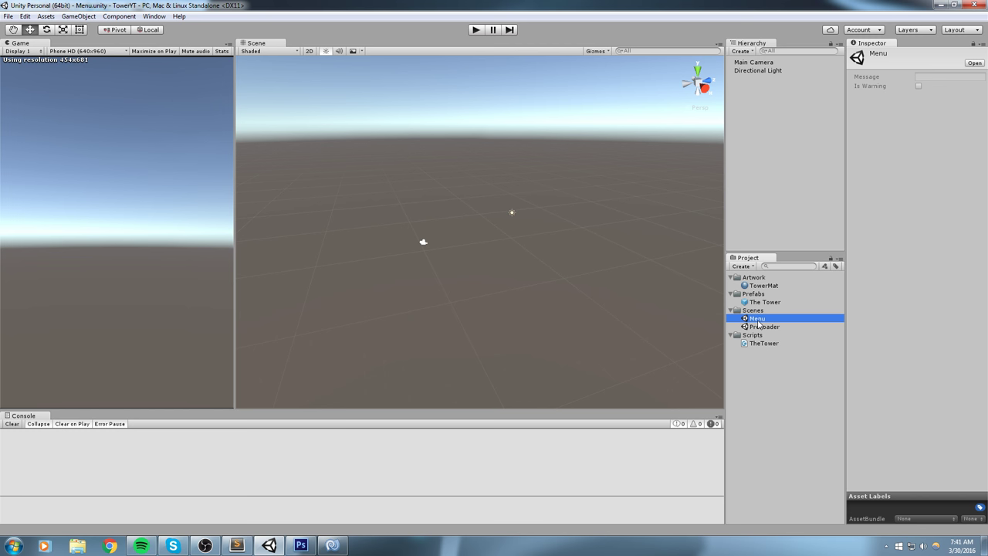
- Set the Menu scene's skybox to None in the Lighting settings and close them
{"action": "right_click", "coordinate": [467, 223]}
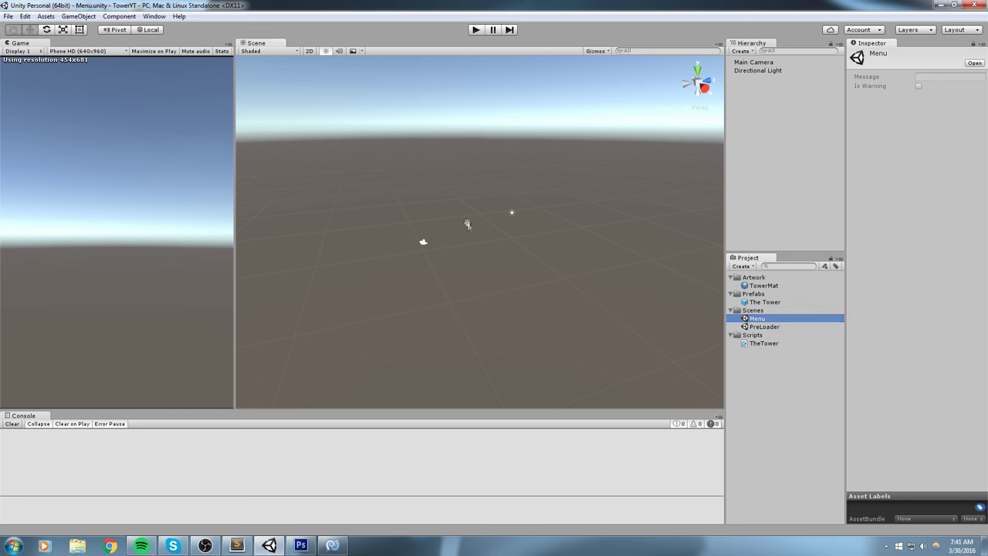
{"action": "scroll", "coordinate": [470, 217], "scroll_direction": "up", "scroll_amount": 3}
{"action": "right_click_drag", "start_coordinate": [402, 216], "coordinate": [468, 244]}
{"action": "mouse_move", "coordinate": [468, 244]}
{"action": "middle_mouse_down"}
{"action": "mouse_move", "coordinate": [450, 249]}
{"action": "mouse_move", "coordinate": [470, 254]}
{"action": "middle_mouse_up"}
{"action": "left_click", "coordinate": [159, 17]}
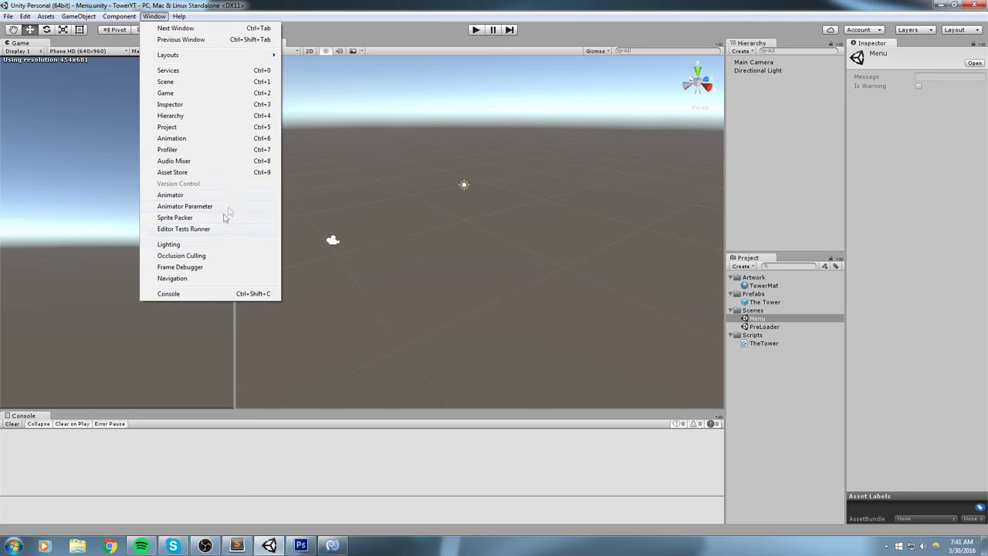
{"action": "left_click", "coordinate": [216, 248]}
{"action": "left_click", "coordinate": [518, 176]}
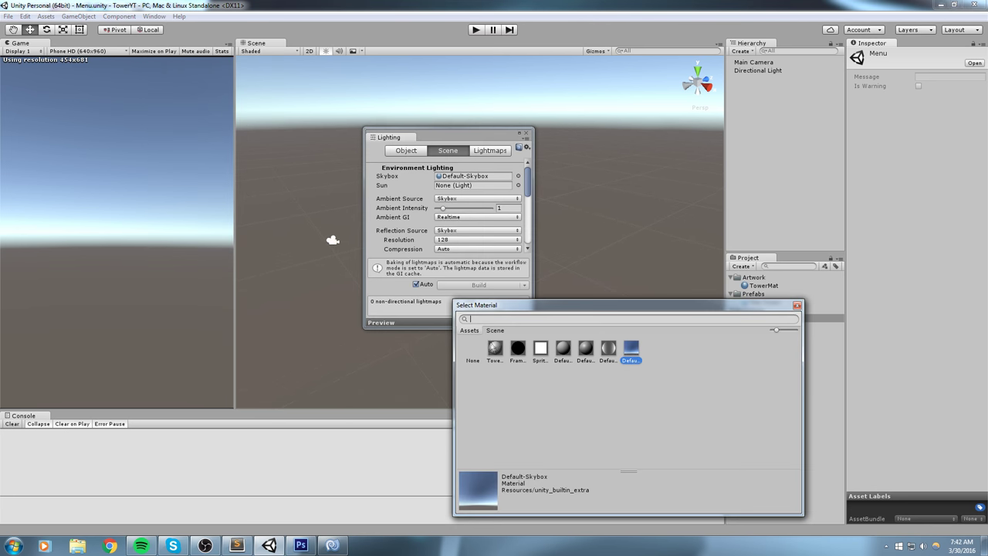
{"action": "left_click", "coordinate": [480, 345]}
{"action": "left_click", "coordinate": [799, 307]}
{"action": "left_click", "coordinate": [526, 133]}
{"action": "middle_click_drag", "start_coordinate": [378, 221], "coordinate": [479, 238]}
{"action": "left_click_drag", "start_coordinate": [360, 178], "coordinate": [623, 335]}
{"action": "left_click", "coordinate": [596, 325]}
{"action": "middle_click_drag", "start_coordinate": [477, 308], "coordinate": [417, 326]}
{"action": "scroll", "coordinate": [570, 158], "scroll_direction": "up", "scroll_amount": 1}
{"action": "middle_click_drag", "start_coordinate": [570, 157], "coordinate": [587, 159]}
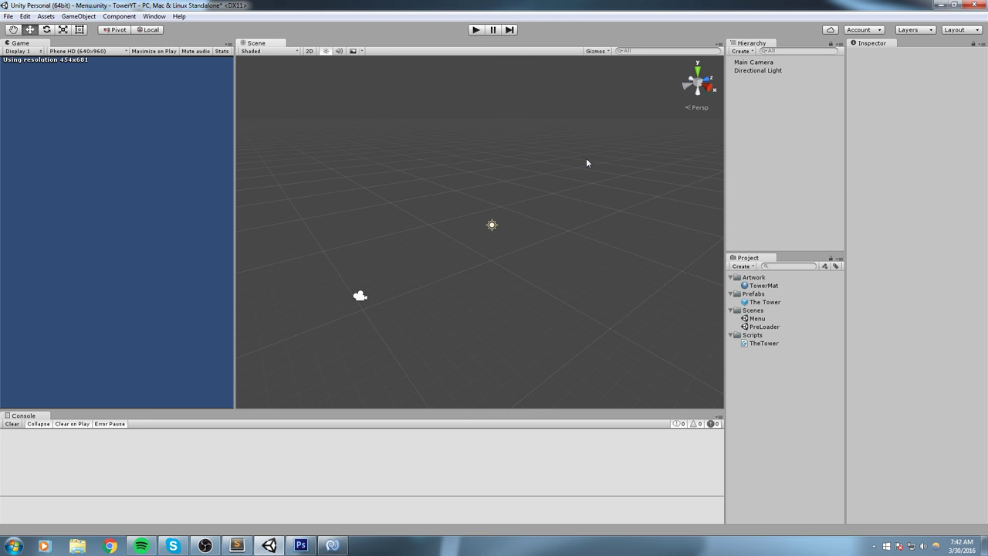
- Open the PreLoader scene, saving the changes made to the Menu scene
{"action": "double_click", "coordinate": [765, 329]}
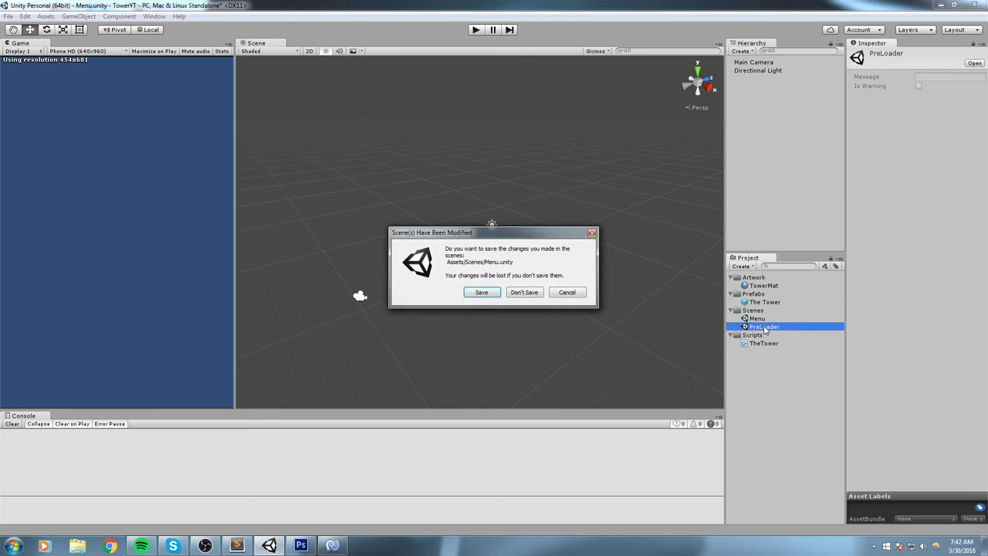
{"action": "left_click", "coordinate": [478, 292]}
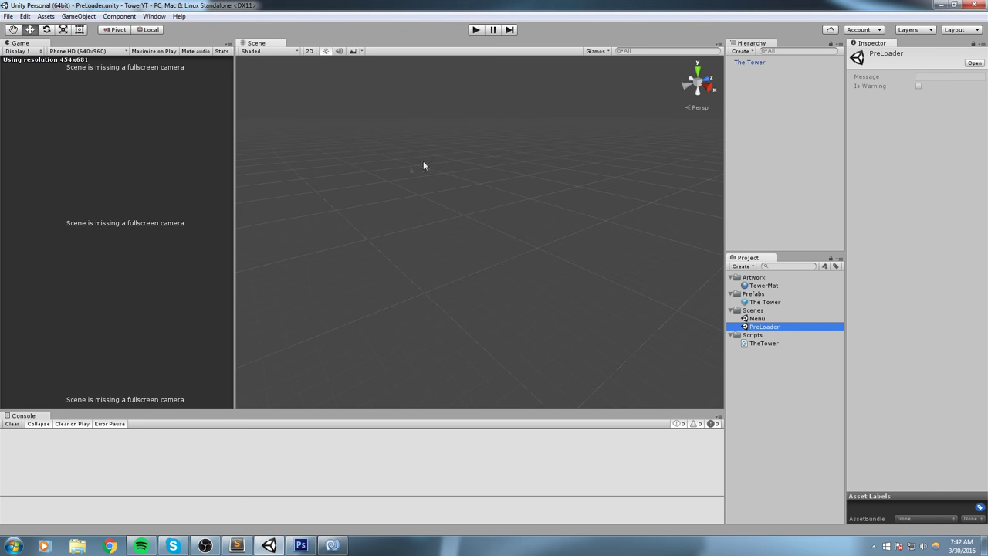
- Open the script attached to The Tower object and go to the start of the file
{"action": "left_click", "coordinate": [746, 65]}
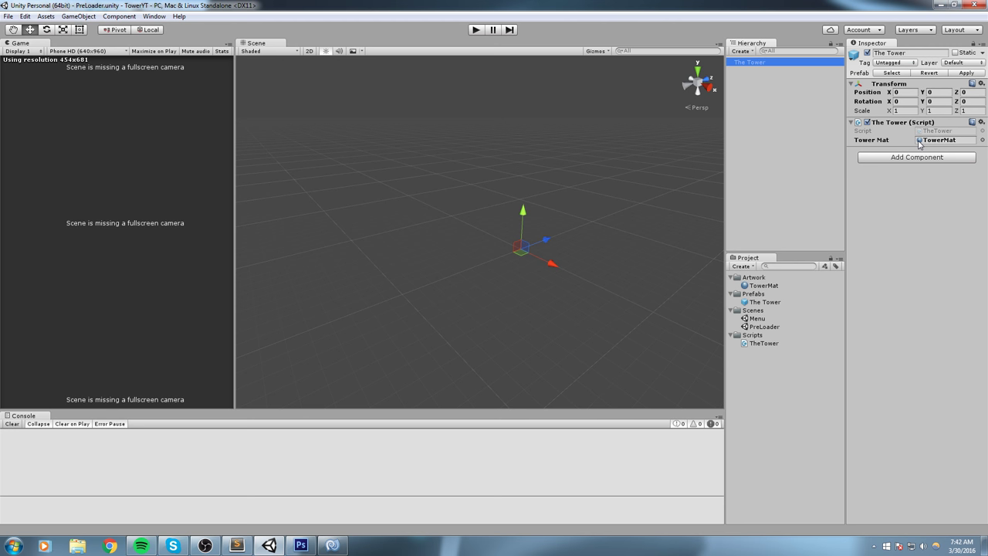
{"action": "double_click", "coordinate": [942, 130]}
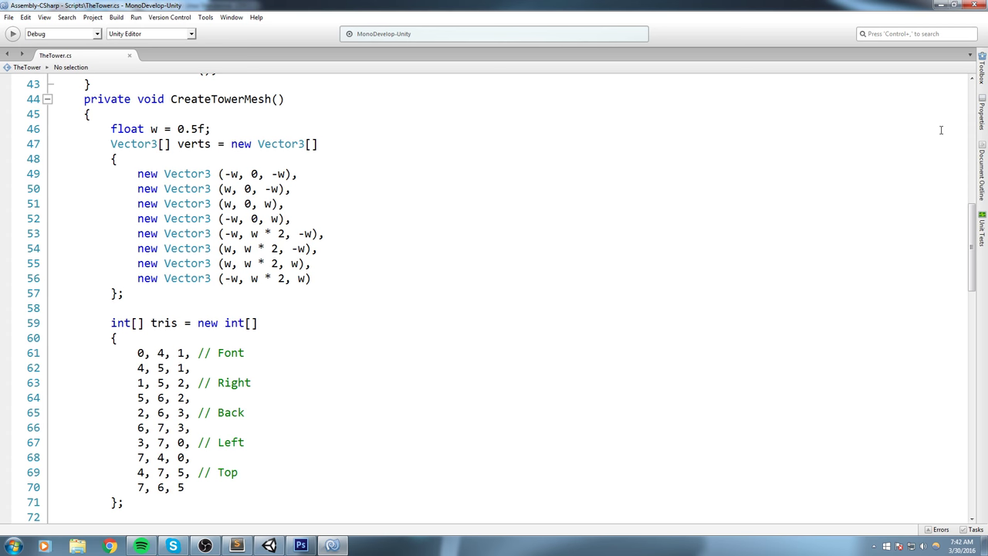
{"action": "scroll", "coordinate": [570, 101], "scroll_direction": "up", "scroll_amount": 14}
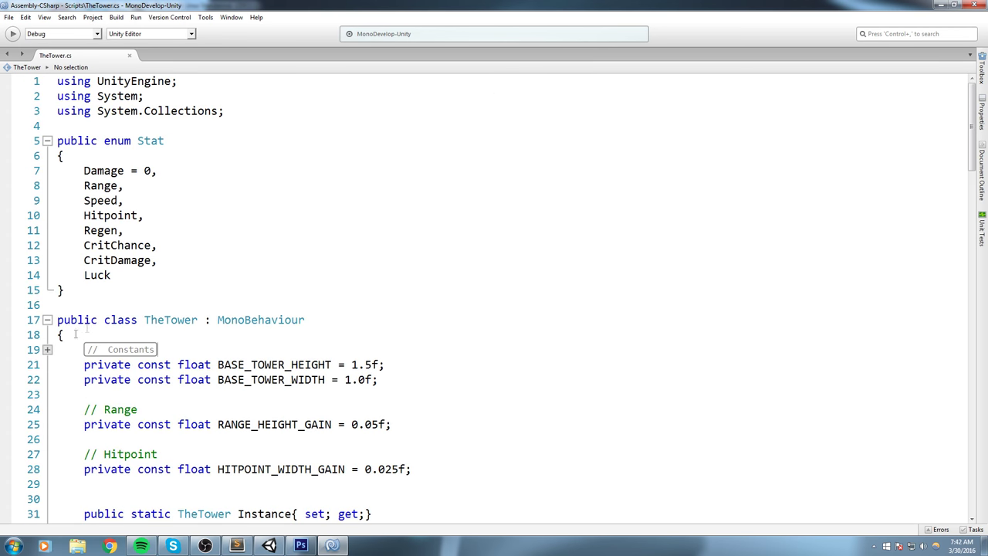
- Collapse all the method bodies of the TheTower class, from Start to OnApplicationQuit
{"action": "scroll", "coordinate": [84, 353], "scroll_direction": "down", "scroll_amount": 8}
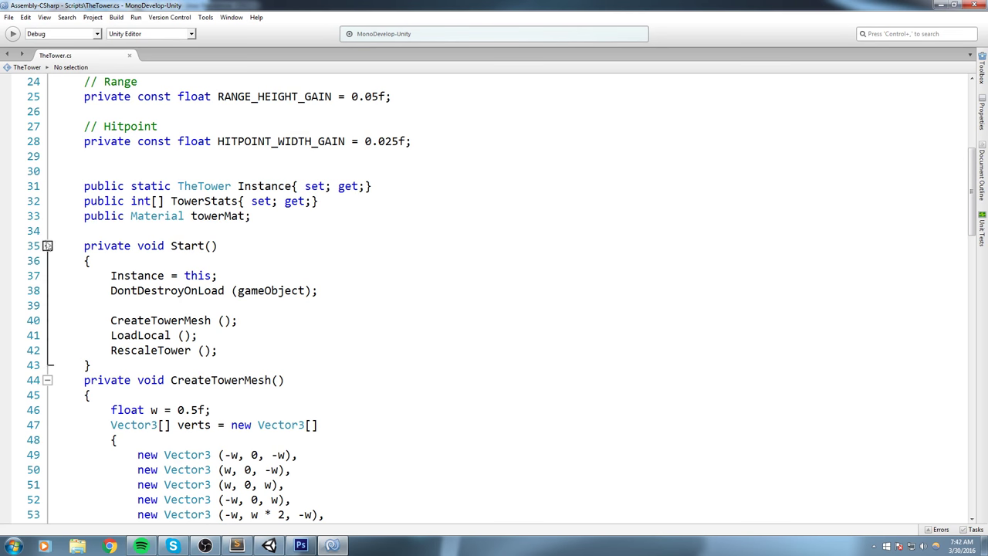
{"action": "left_click", "coordinate": [48, 380]}
{"action": "left_click", "coordinate": [47, 454]}
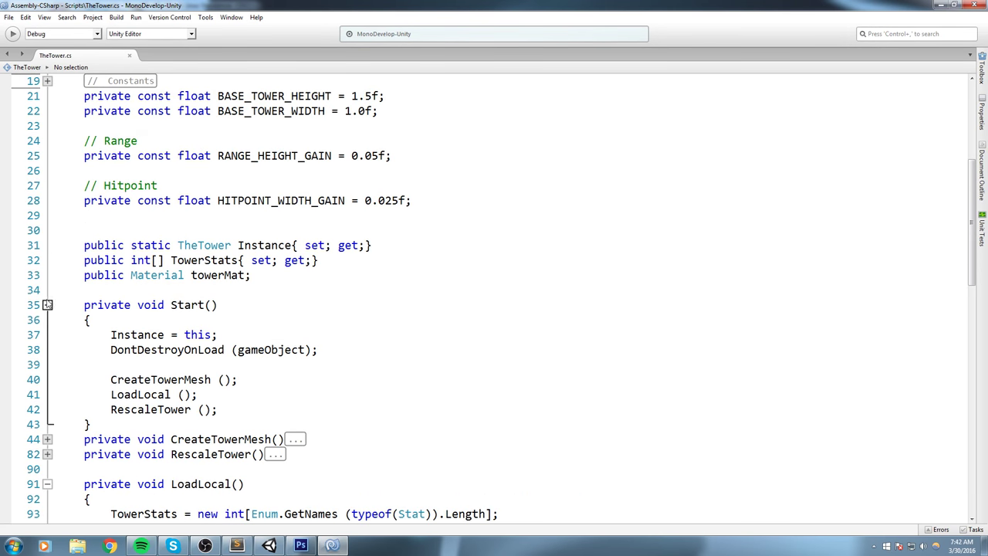
{"action": "left_click", "coordinate": [47, 305]}
{"action": "left_click", "coordinate": [47, 365]}
{"action": "left_click", "coordinate": [47, 380]}
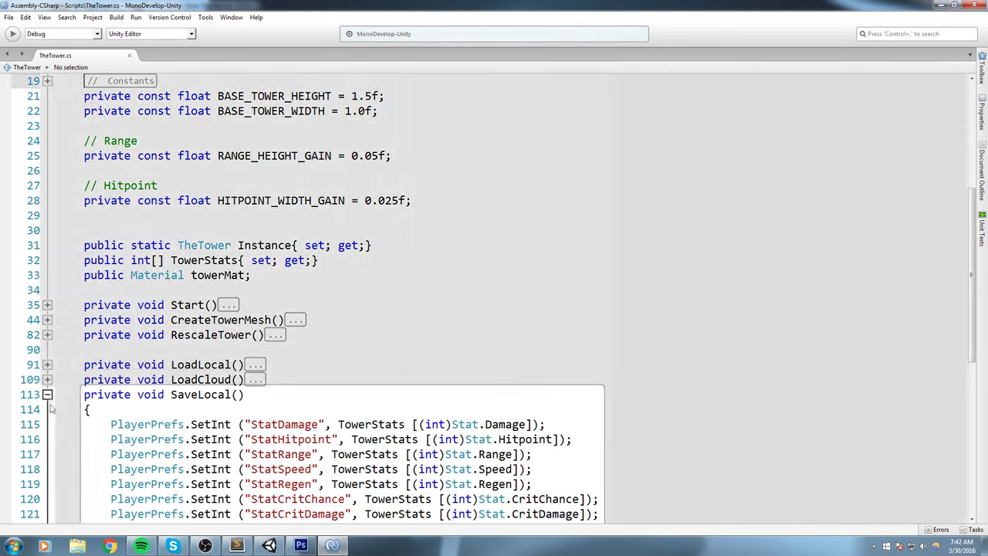
{"action": "left_click", "coordinate": [47, 394]}
{"action": "left_click", "coordinate": [47, 409]}
{"action": "left_click", "coordinate": [47, 440]}
- Add a using UnityEngine.SceneManagement directive below using UnityEngine and save the script
{"action": "scroll", "coordinate": [47, 439], "scroll_direction": "up", "scroll_amount": 6}
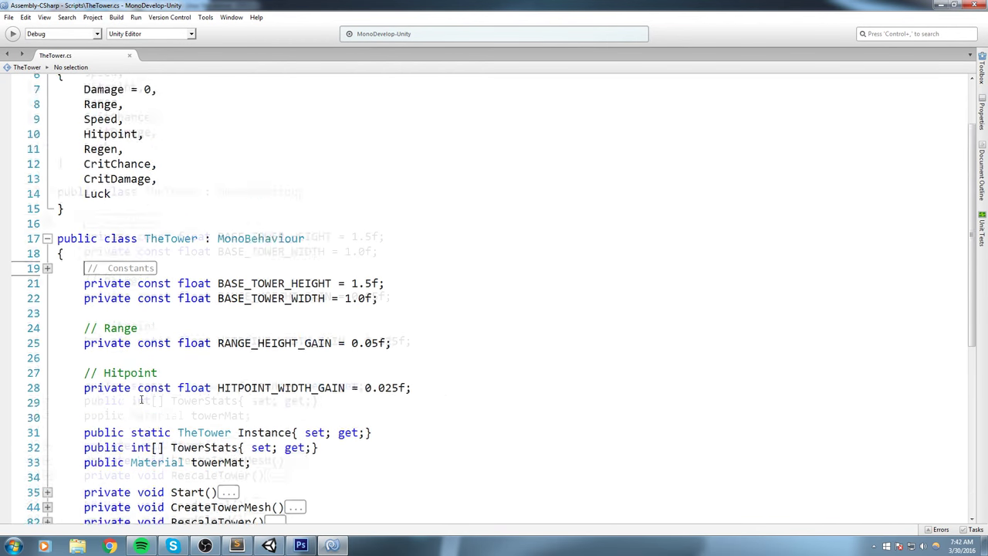
{"action": "left_click", "coordinate": [239, 124]}
{"action": "left_click", "coordinate": [253, 115]}
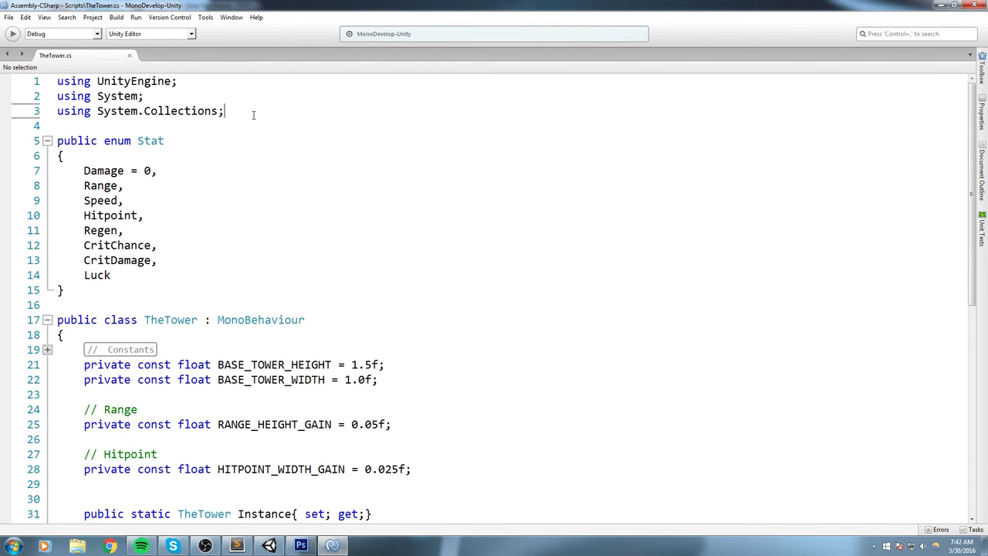
{"action": "key", "text": "Up"}
{"action": "key", "text": "Up"}
{"action": "key", "text": "Return"}
{"action": "type", "text": "u"}
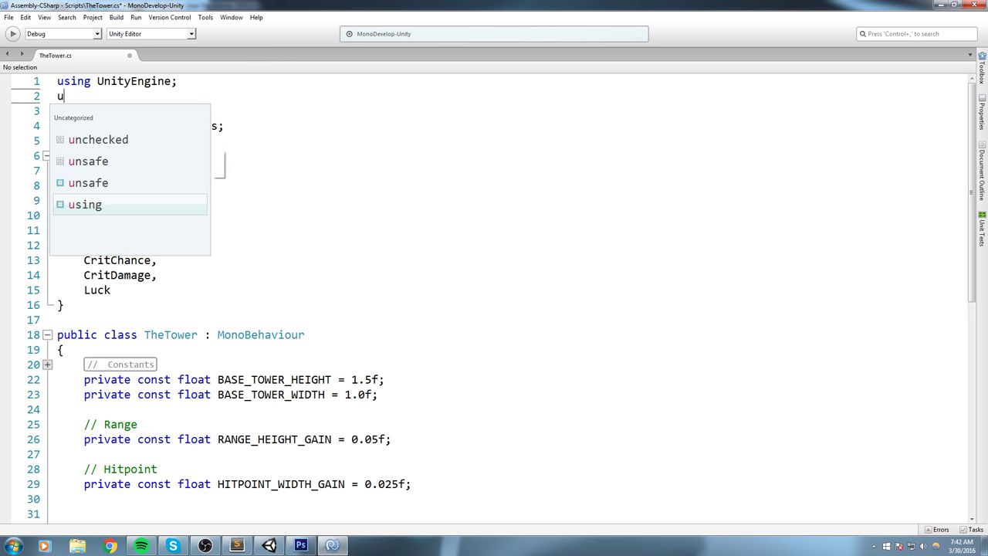
{"action": "type", "text": "sing Unity"}
{"action": "key", "text": "Down"}
{"action": "key", "text": "Down"}
{"action": "type", "text": "Engine.Sc"}
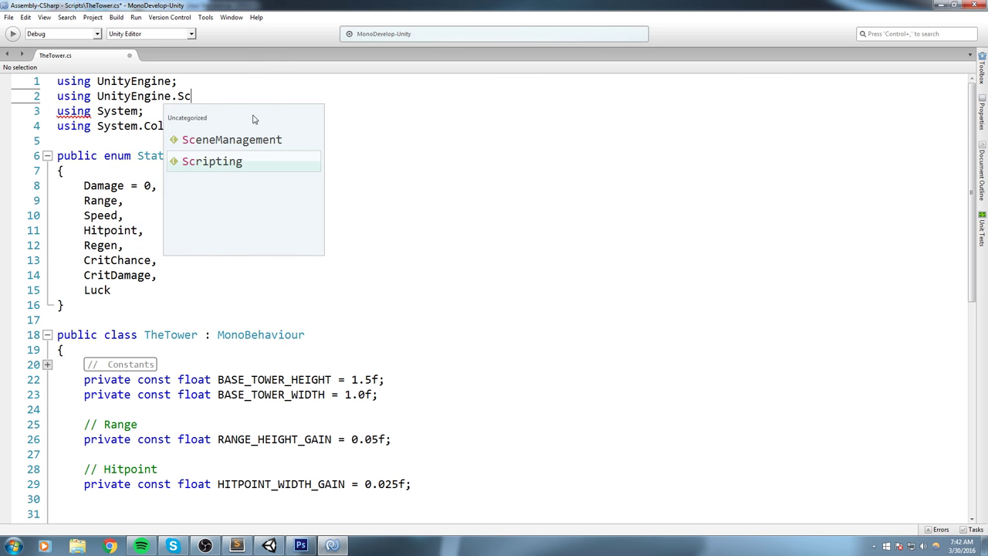
{"action": "key", "text": "Up"}
{"action": "key", "text": "Return"}
{"action": "type", "text": ";"}
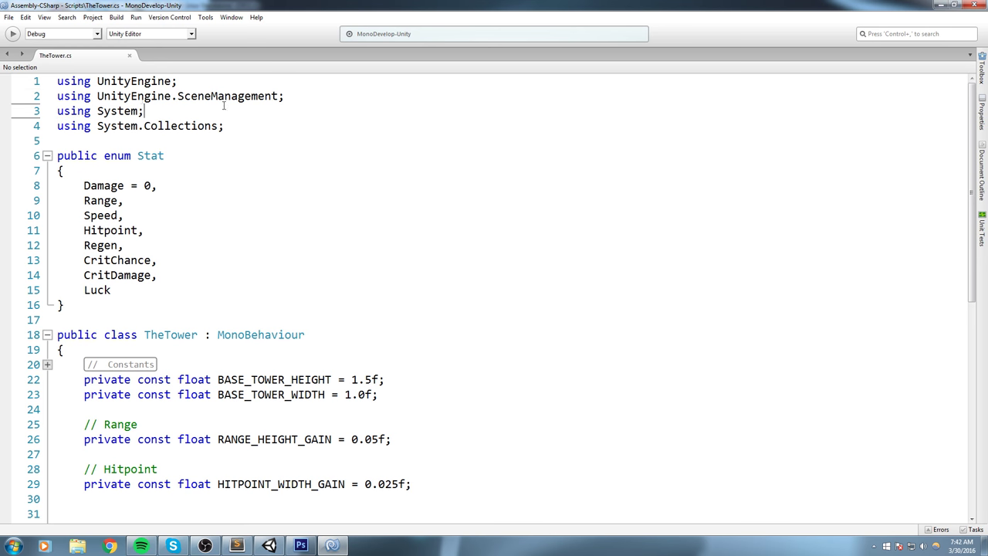
{"action": "double_click", "coordinate": [141, 99]}
- Expand Start, add SceneManager.LoadScene ("Menu"); after the RescaleTower call, and save the script
{"action": "scroll", "coordinate": [238, 88], "scroll_direction": "down", "scroll_amount": 8}
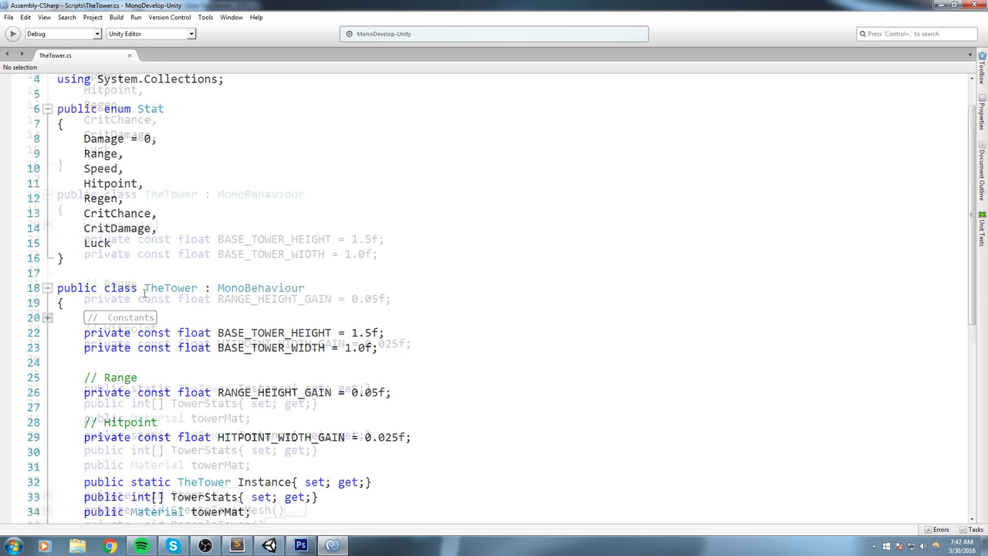
{"action": "left_click", "coordinate": [47, 214]}
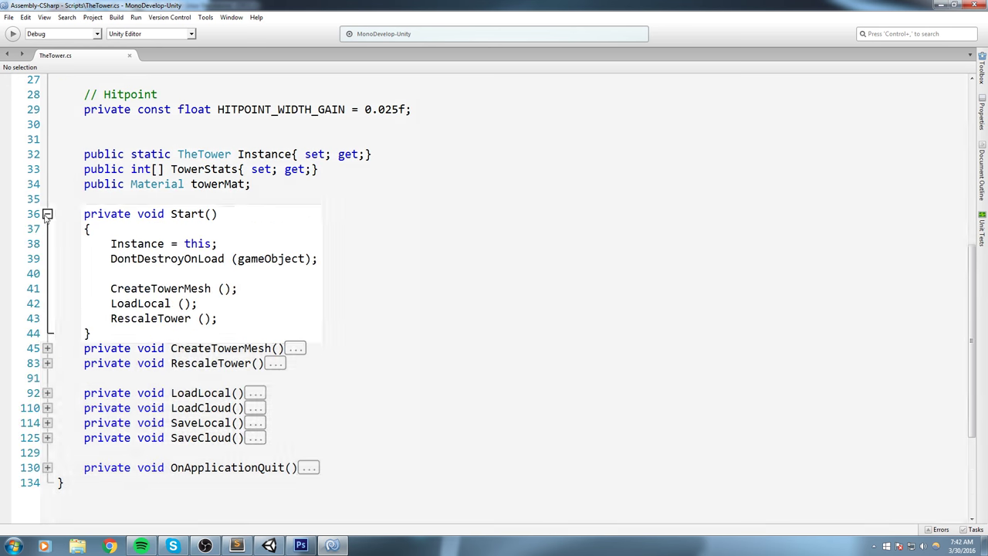
{"action": "left_click", "coordinate": [151, 199]}
{"action": "left_click_drag", "start_coordinate": [83, 214], "coordinate": [240, 319]}
{"action": "left_click", "coordinate": [230, 312]}
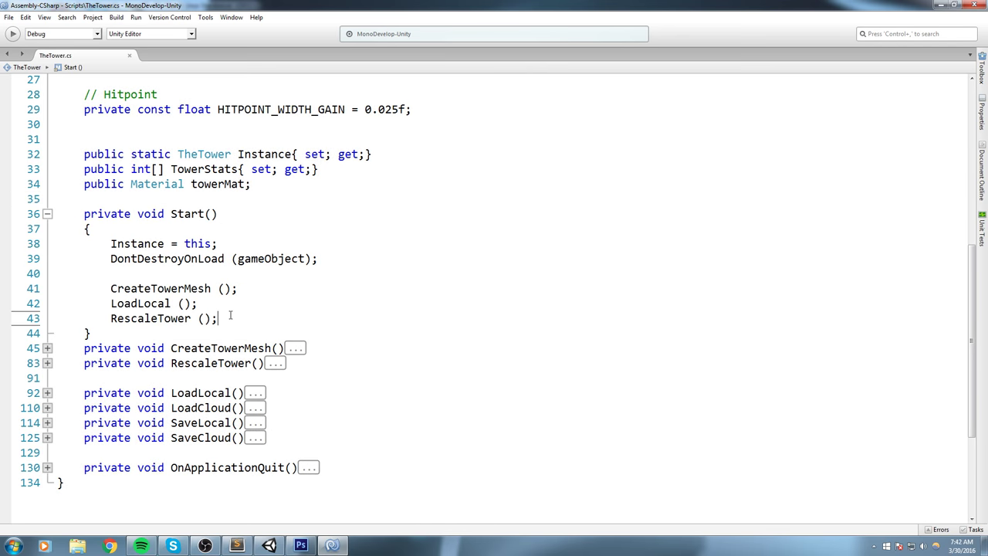
{"action": "key", "text": "Return"}
{"action": "key", "text": "Return"}
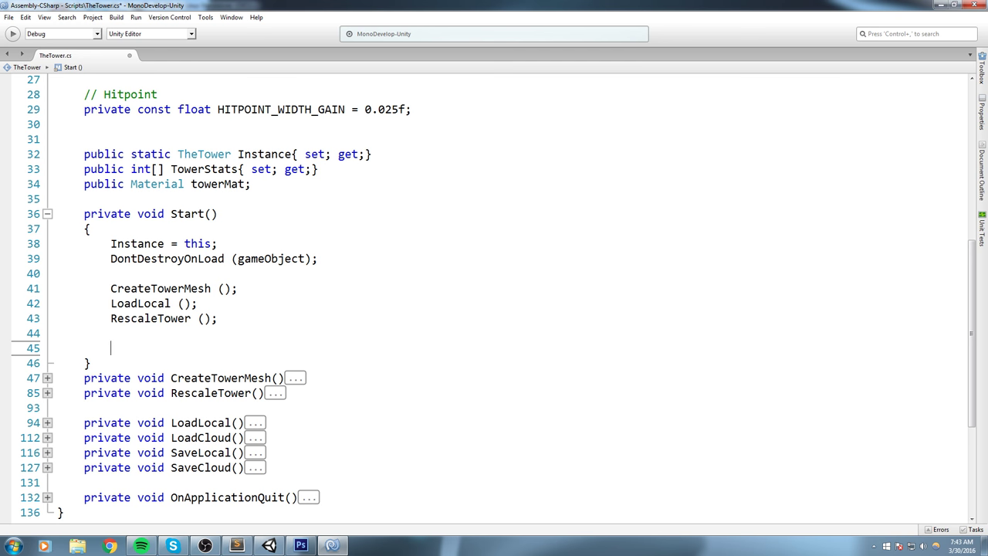
{"action": "type", "text": "Scene"}
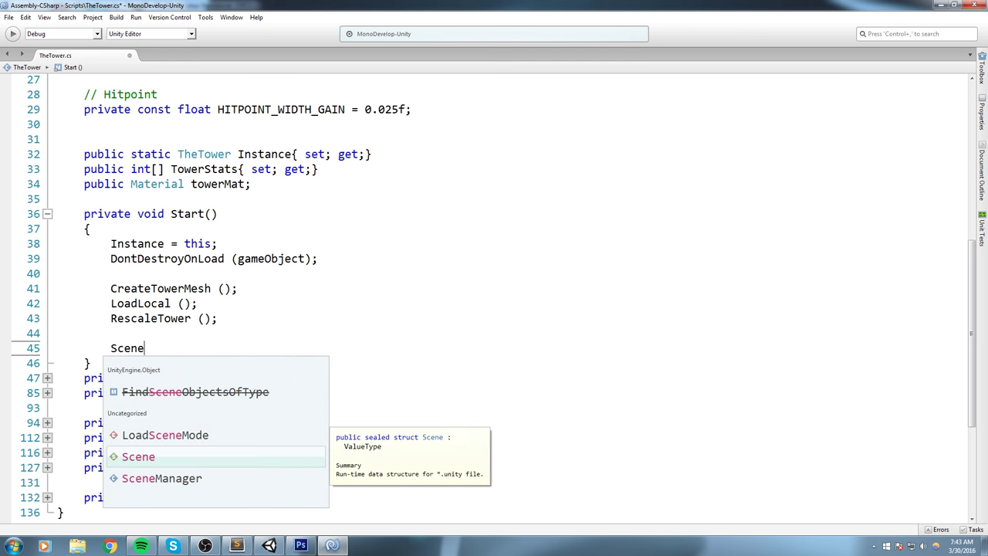
{"action": "type", "text": "Manager.LoadScene (\""}
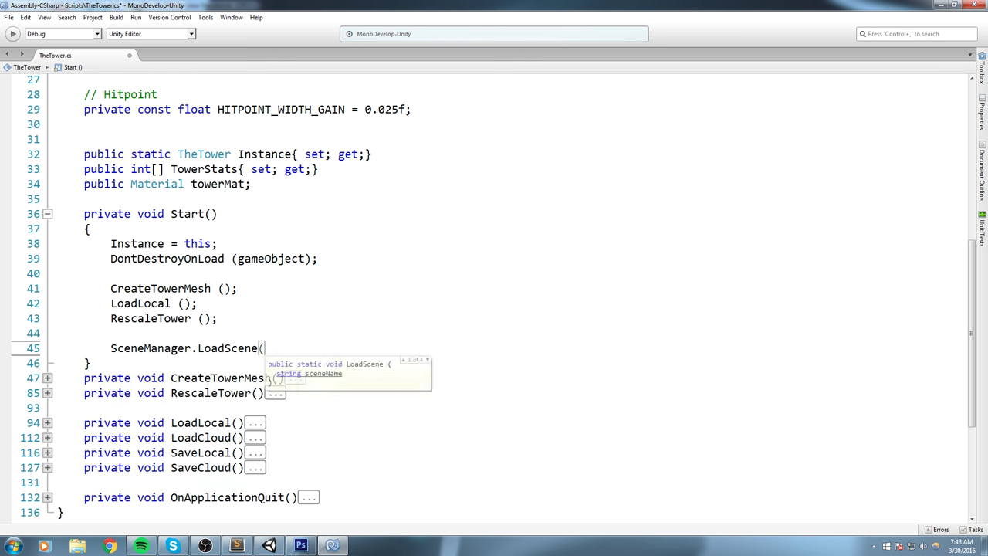
{"action": "type", "text": "Menu\")"}
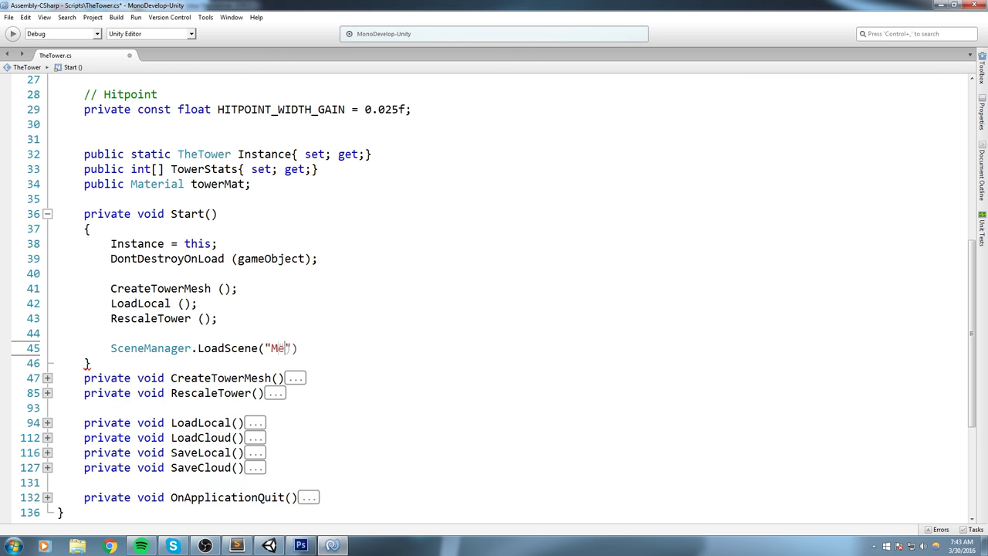
{"action": "type", "text": ";"}
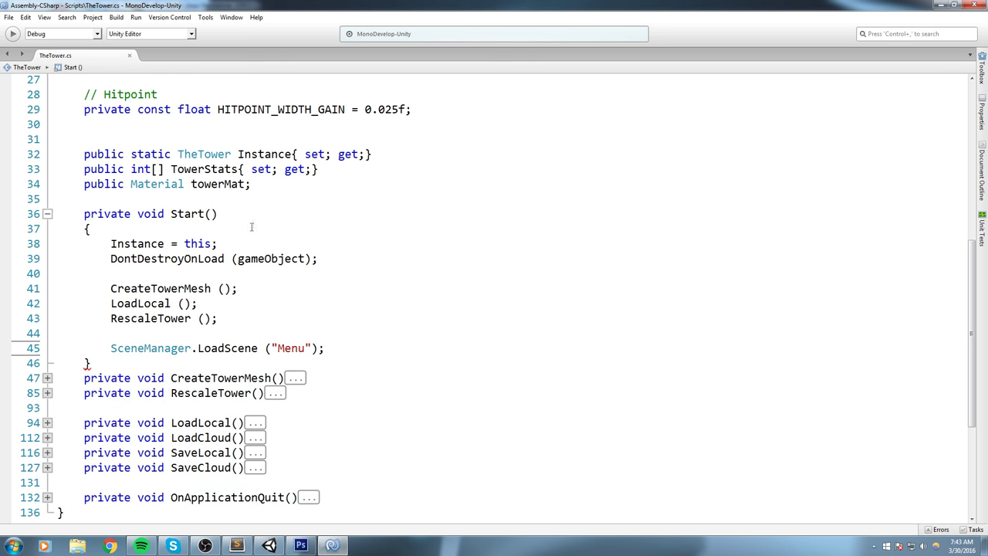
- Switch to Unity, test-play the PreLoader scene and stop it
{"action": "left_click", "coordinate": [942, 5]}
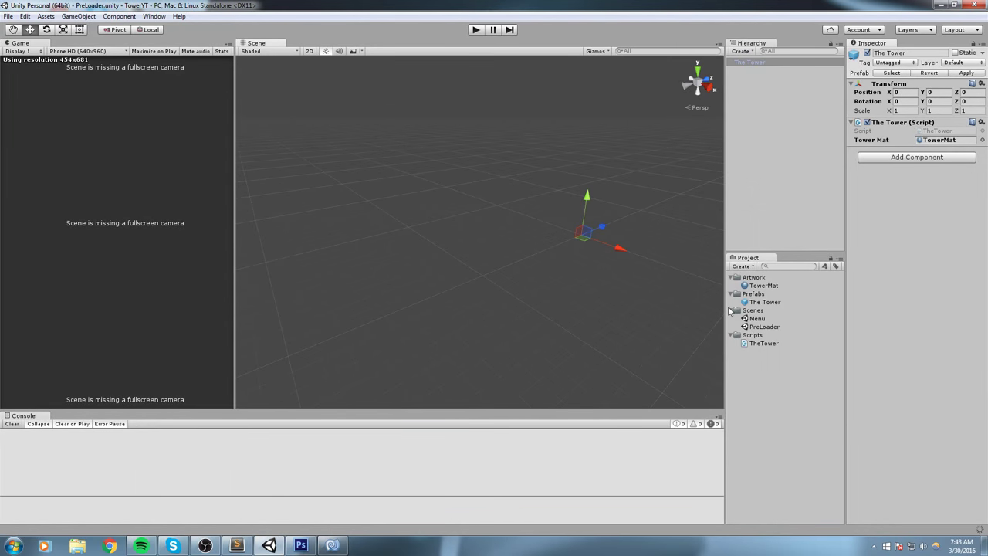
{"action": "left_click", "coordinate": [765, 326]}
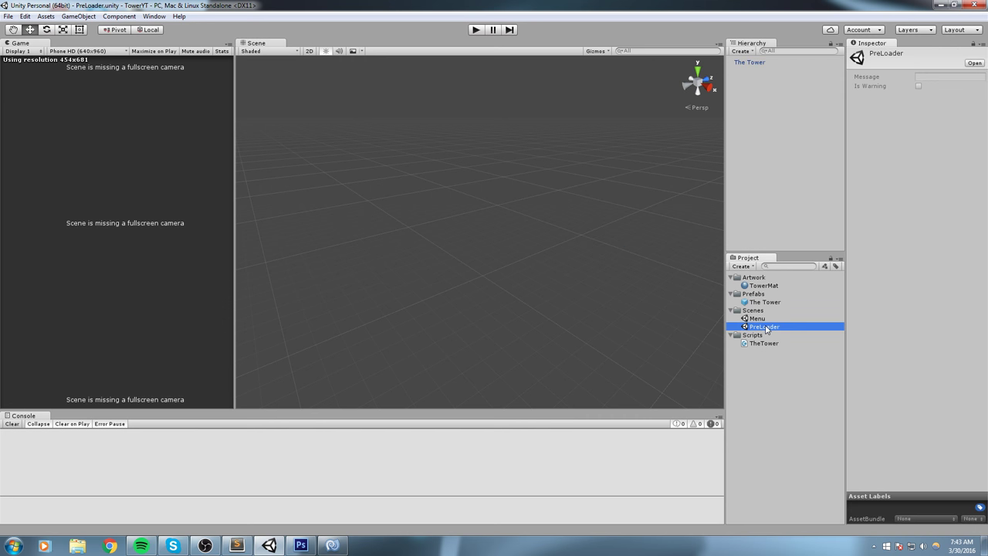
{"action": "left_click", "coordinate": [476, 29]}
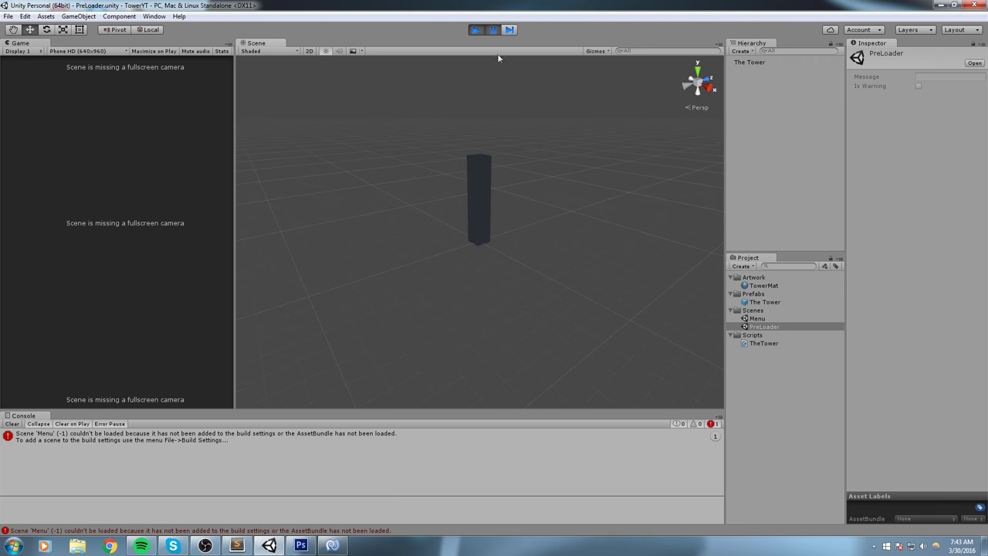
{"action": "left_click", "coordinate": [476, 30]}
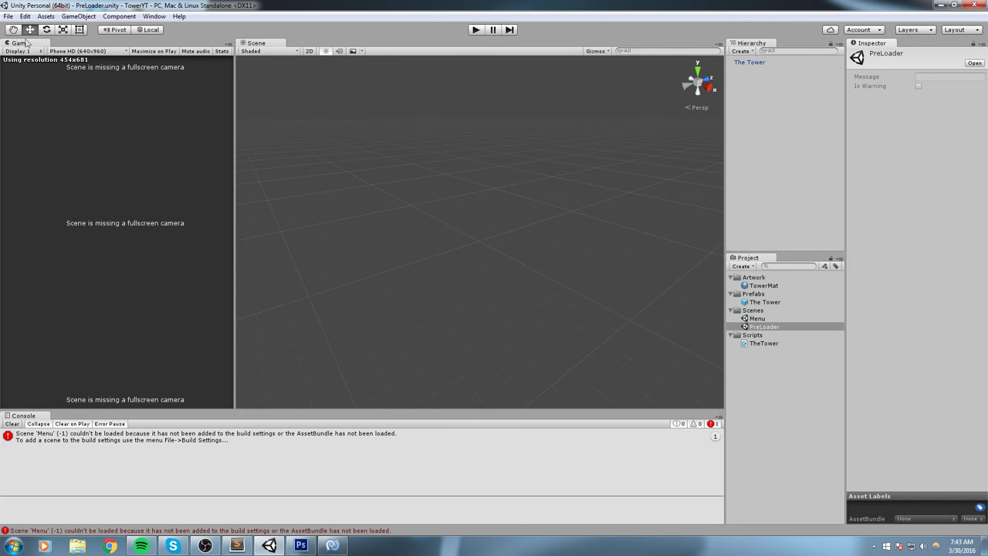
- Open the Build Settings and add the PreLoader scene to the scenes in build
{"action": "left_click", "coordinate": [8, 16]}
{"action": "left_click", "coordinate": [77, 124]}
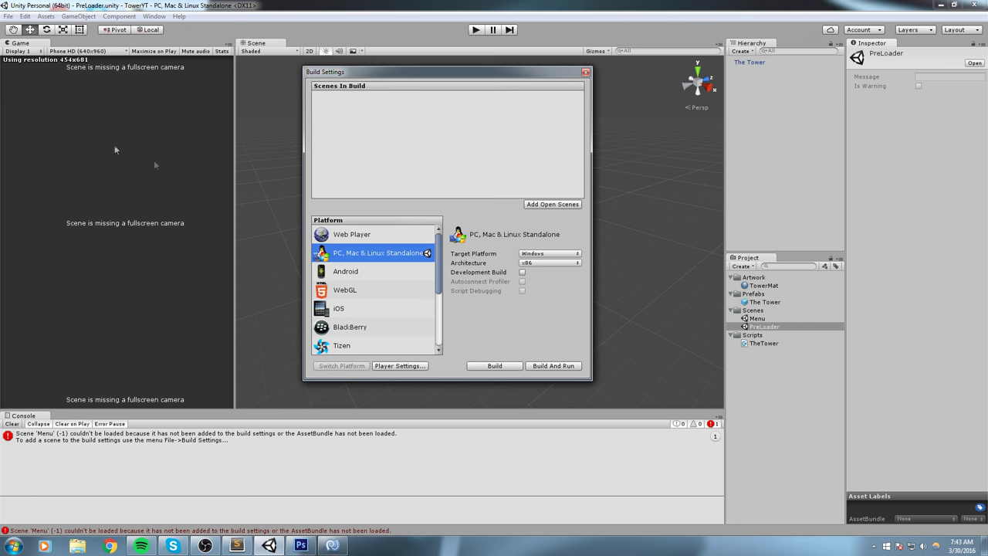
{"action": "left_click", "coordinate": [775, 328]}
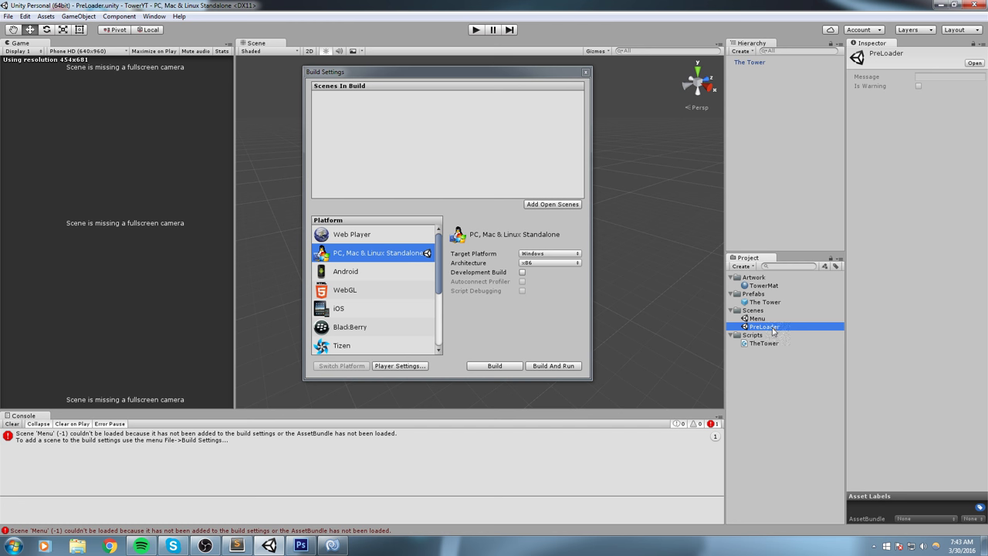
{"action": "left_click", "coordinate": [539, 204]}
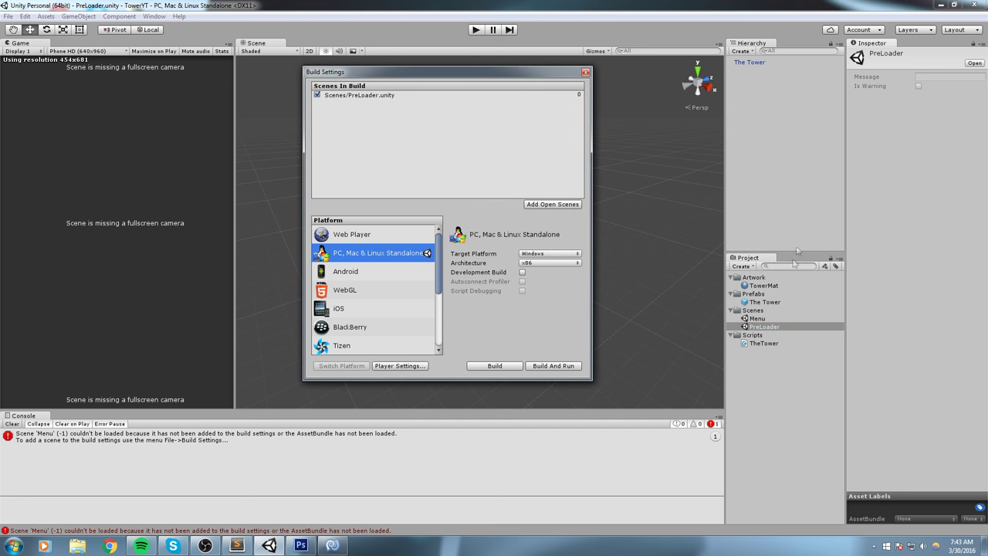
- Open the Menu scene, add it to the build after PreLoader, and close the Build Settings
{"action": "double_click", "coordinate": [760, 319]}
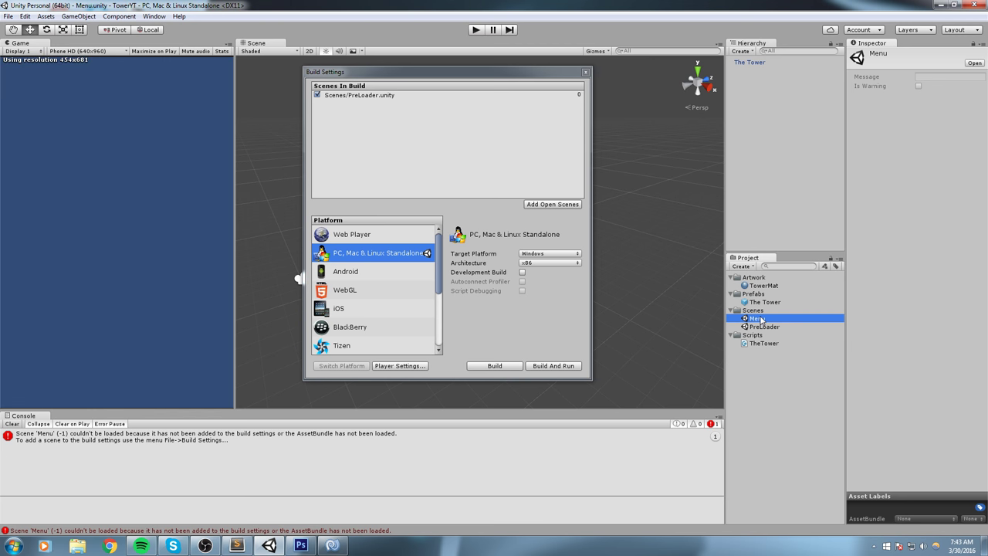
{"action": "left_click", "coordinate": [555, 205]}
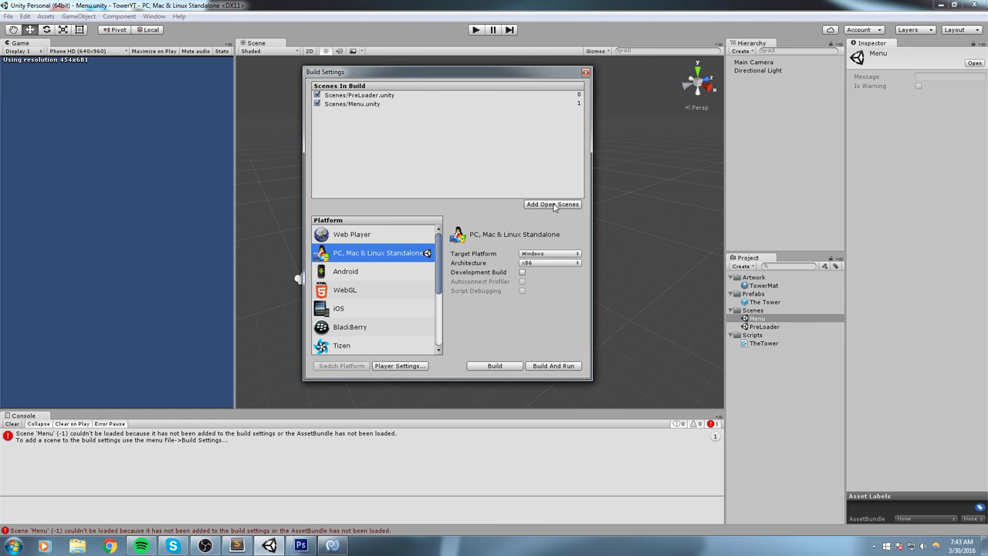
{"action": "left_click", "coordinate": [372, 96]}
{"action": "left_click", "coordinate": [372, 105]}
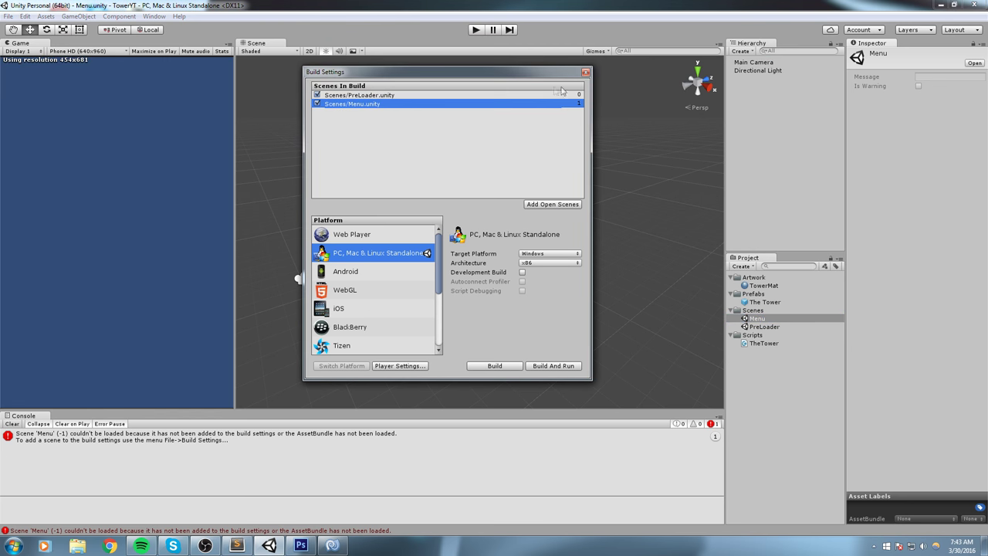
{"action": "left_click", "coordinate": [586, 72]}
- Reopen the PreLoader scene and play it with a cleared console
{"action": "double_click", "coordinate": [763, 327]}
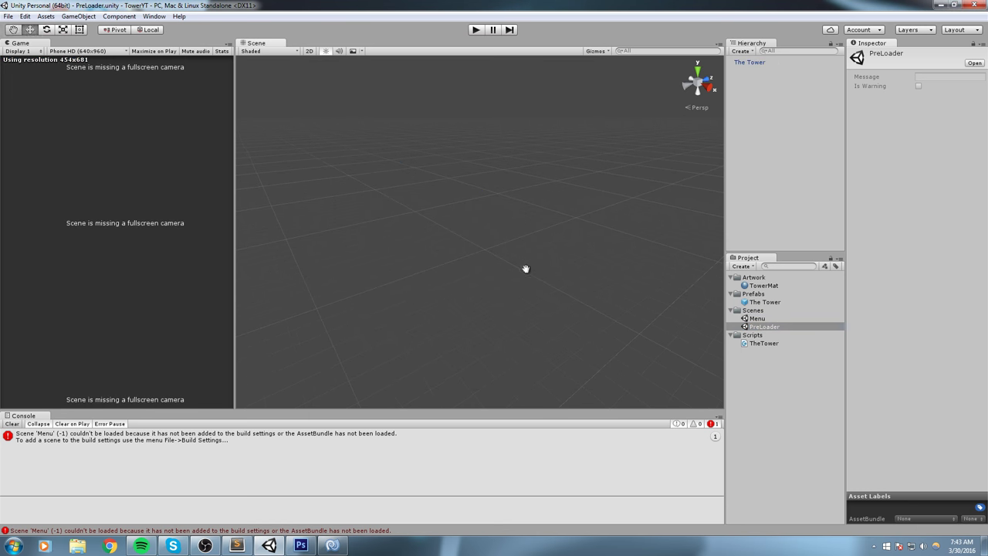
{"action": "left_click", "coordinate": [12, 424]}
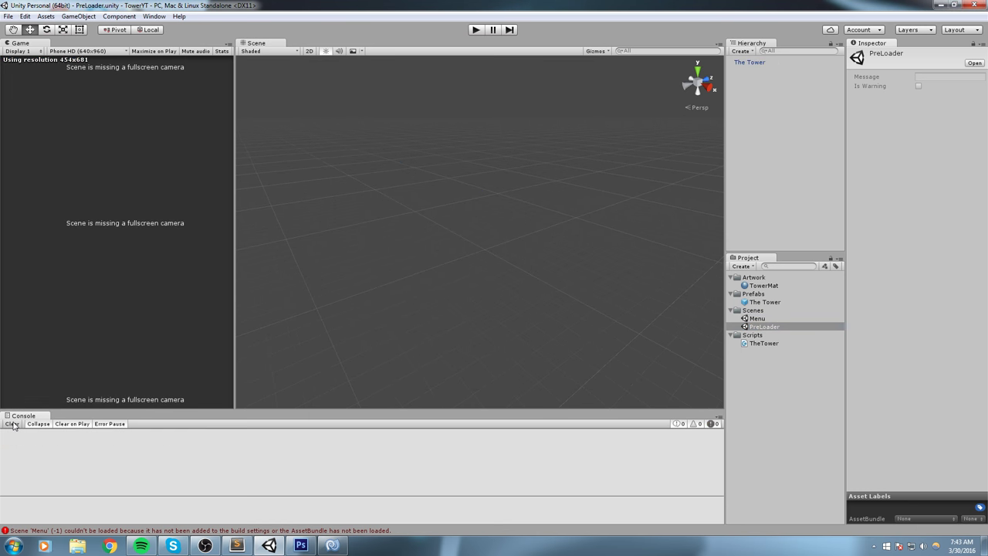
{"action": "left_click", "coordinate": [769, 329]}
{"action": "left_click", "coordinate": [473, 31]}
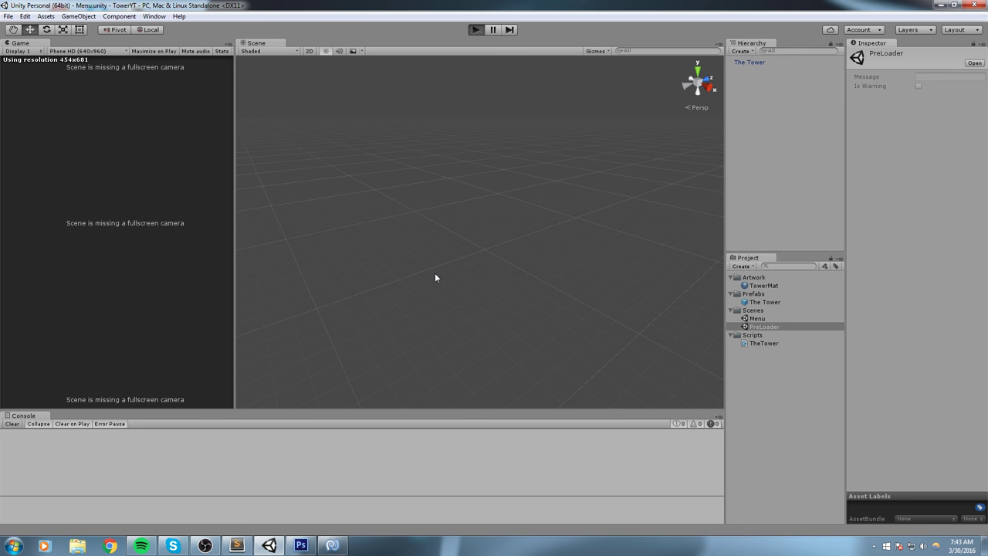
- Examine the Main Camera and The Tower in the running Menu scene, dismissing the Java update notice
{"action": "left_click", "coordinate": [483, 121]}
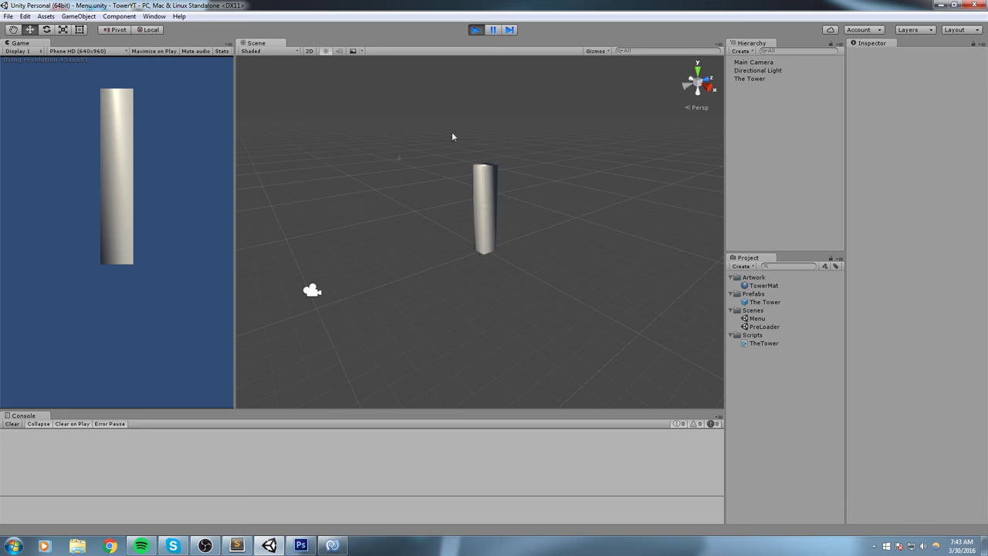
{"action": "left_click", "coordinate": [311, 289]}
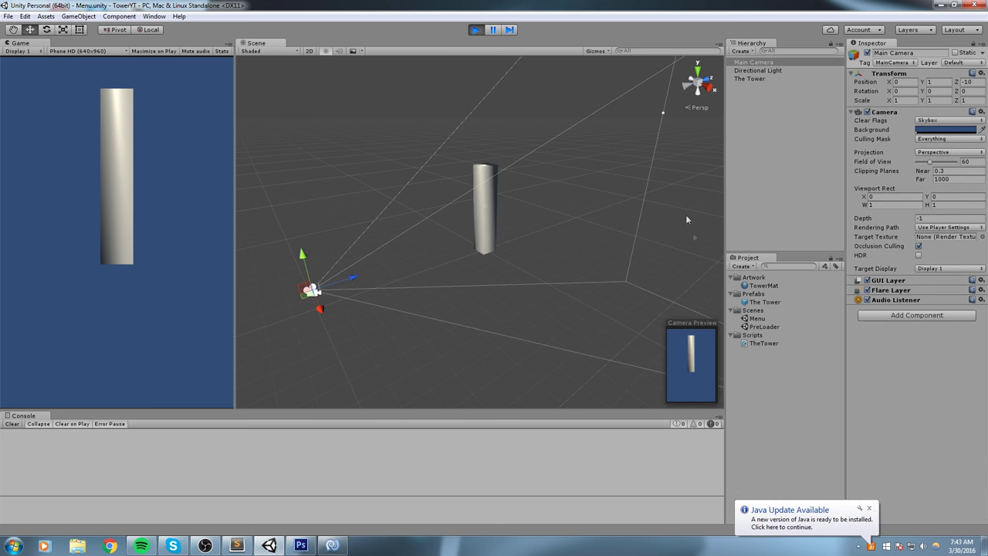
{"action": "left_click", "coordinate": [873, 508]}
{"action": "left_click", "coordinate": [530, 223]}
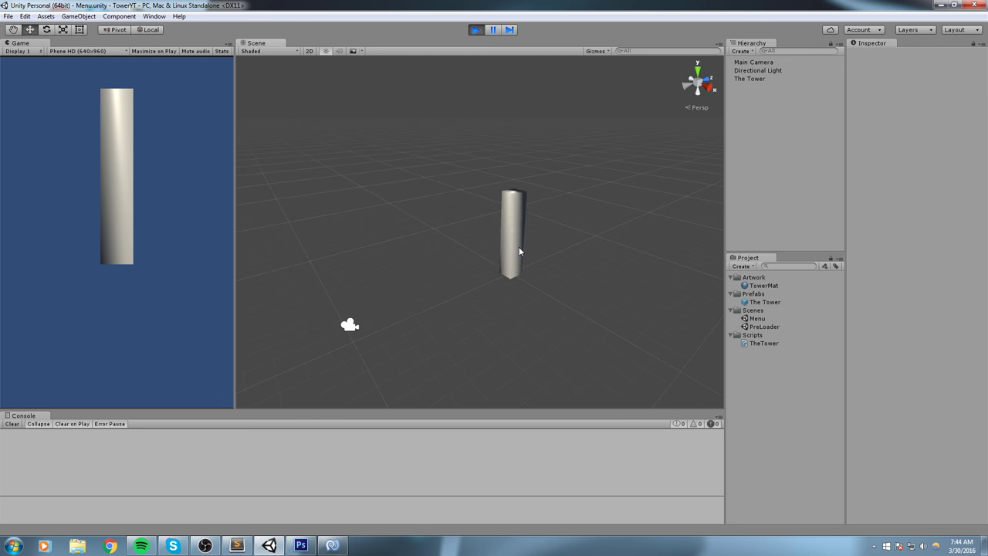
{"action": "left_click", "coordinate": [519, 246]}
{"action": "scroll", "coordinate": [481, 201], "scroll_direction": "up", "scroll_amount": 4}
{"action": "middle_click_drag", "start_coordinate": [538, 165], "coordinate": [485, 174]}
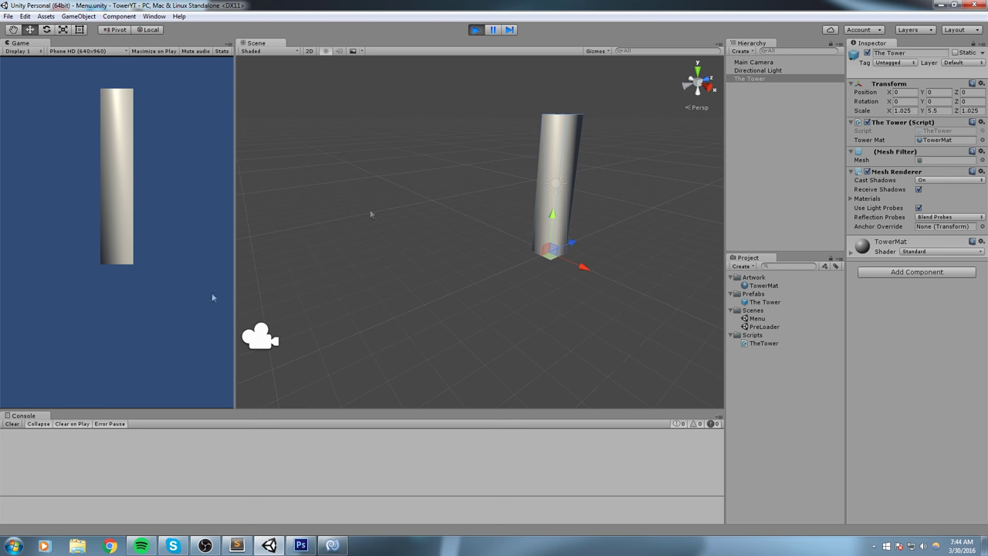
- Open the Registry Editor and select the TowerYT key under HKEY_CURRENT_USER\Software\N3K
{"action": "key", "text": "super"}
{"action": "type", "text": "regedit"}
{"action": "key", "text": "Return"}
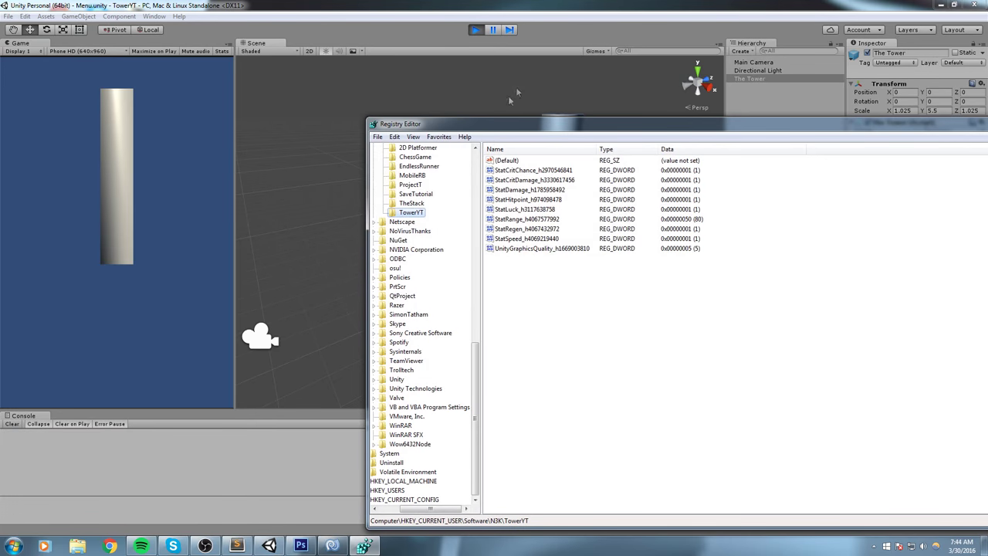
{"action": "left_click", "coordinate": [410, 205]}
{"action": "left_click", "coordinate": [411, 213]}
- Set the StatRange value data in the TowerYT key to 1
{"action": "left_click", "coordinate": [520, 220]}
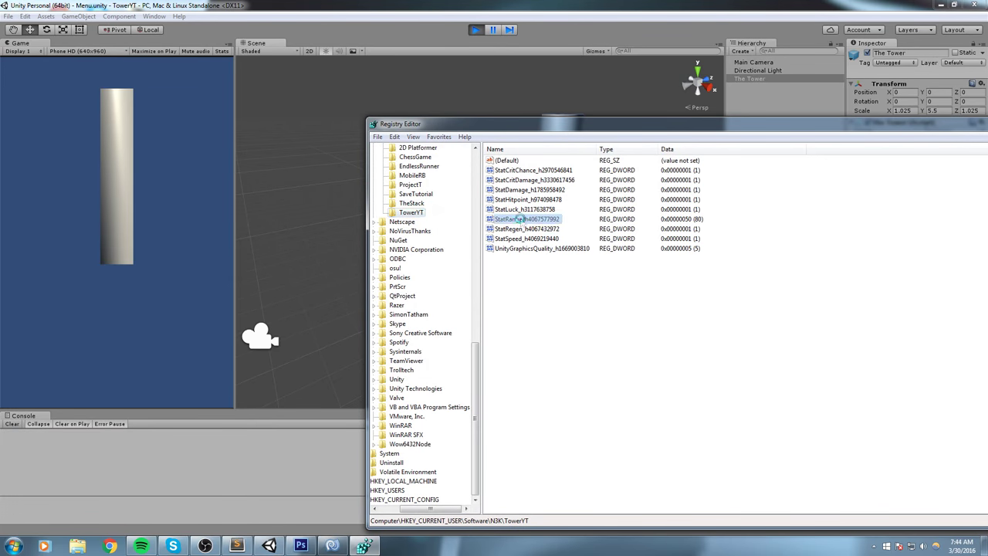
{"action": "double_click", "coordinate": [521, 220]}
{"action": "type", "text": "1"}
{"action": "key", "text": "Return"}
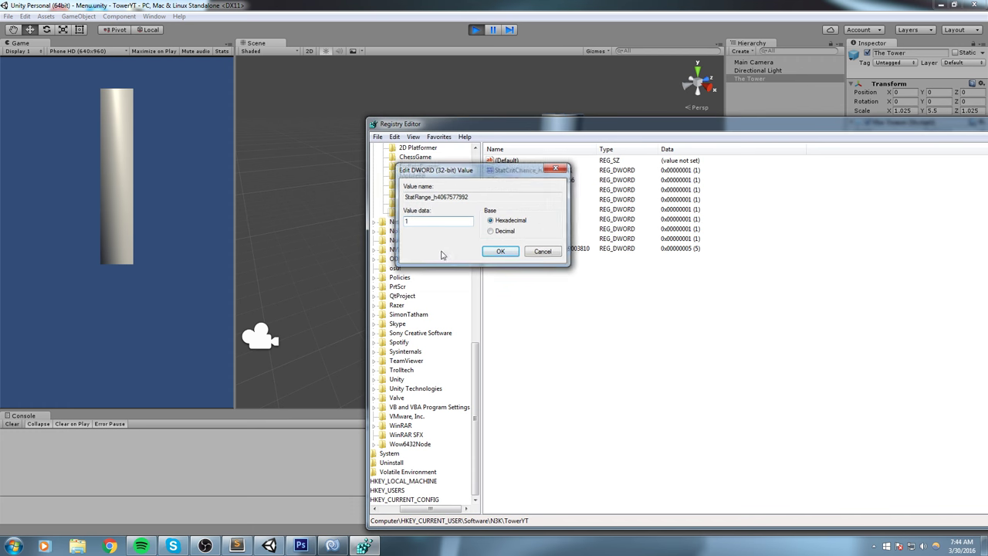
- Return to Unity and examine the camera and the tower in the running Menu scene
{"action": "left_click", "coordinate": [559, 8]}
{"action": "left_click", "coordinate": [474, 30]}
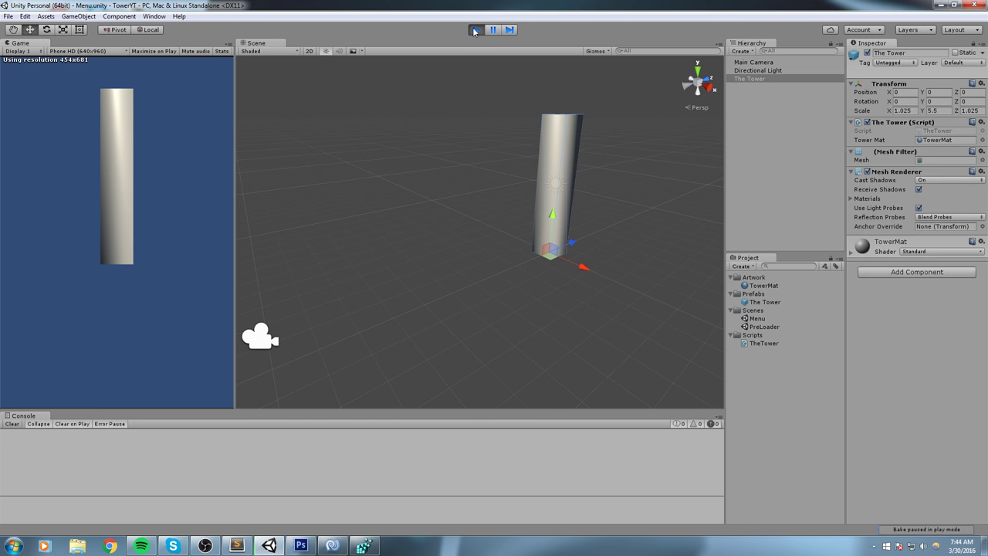
{"action": "left_click", "coordinate": [260, 336]}
{"action": "middle_click_drag", "start_coordinate": [343, 345], "coordinate": [328, 316]}
{"action": "scroll", "coordinate": [600, 139], "scroll_direction": "down", "scroll_amount": 1}
{"action": "left_click", "coordinate": [544, 146]}
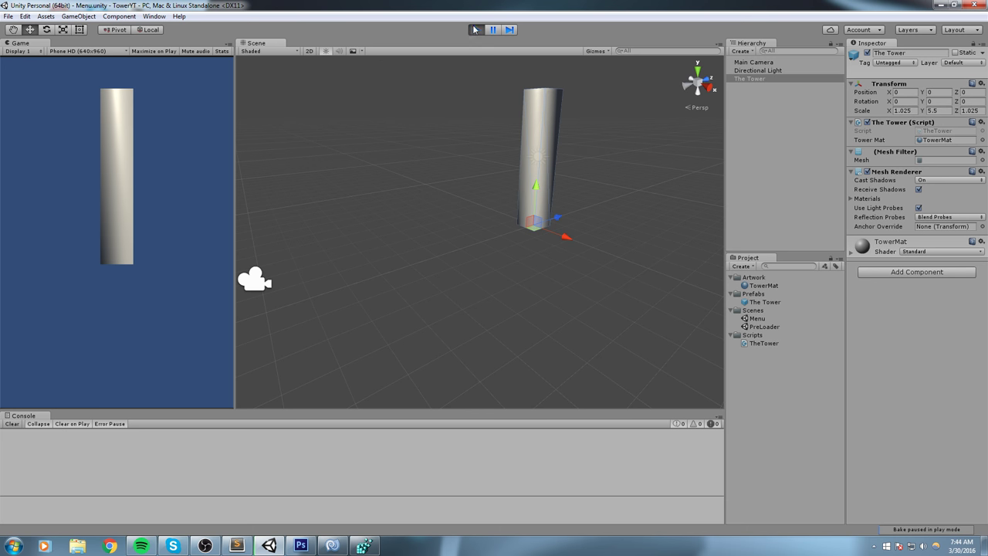
- Stop the running game, reopen the PreLoader scene and select The Tower
{"action": "left_click", "coordinate": [475, 29]}
{"action": "double_click", "coordinate": [760, 319]}
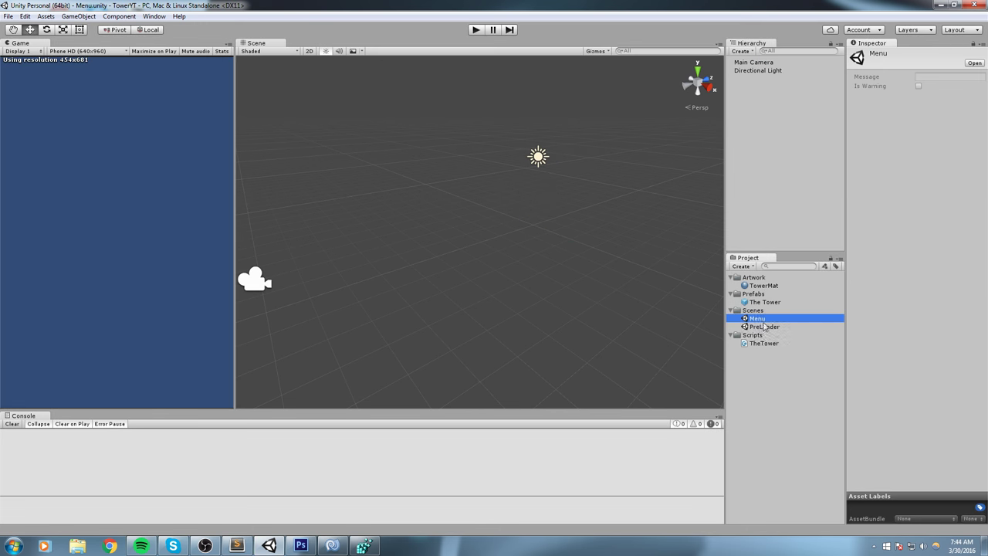
{"action": "double_click", "coordinate": [764, 326]}
{"action": "left_click", "coordinate": [761, 62]}
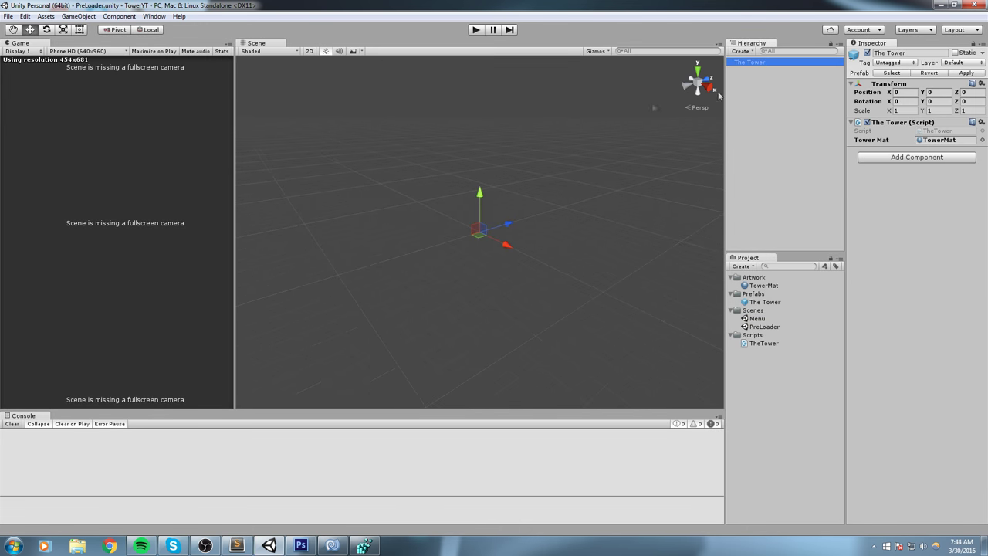
- Add a 3D plane to the PreLoader scene at position 0, 0, 0
{"action": "left_click", "coordinate": [78, 16]}
{"action": "mouse_move", "coordinate": [206, 54]}
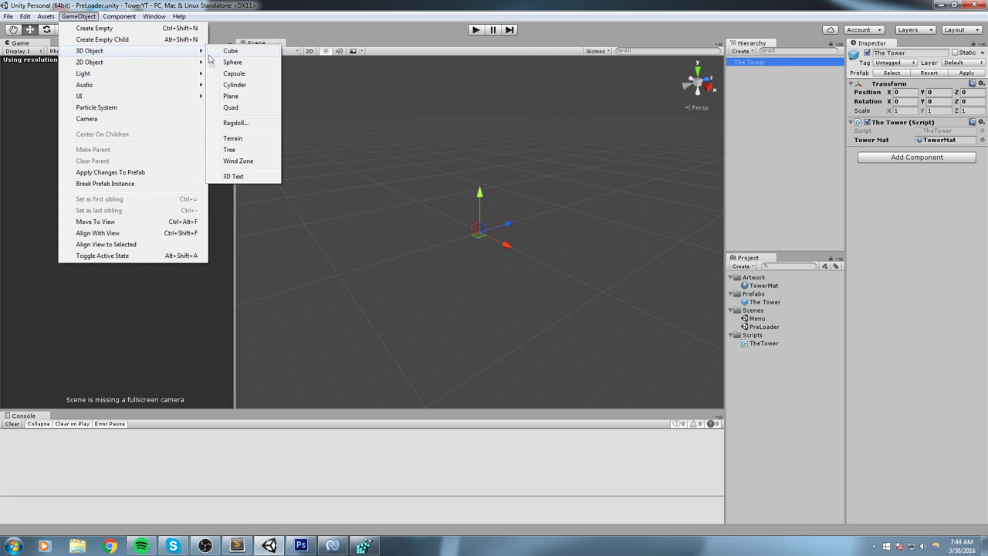
{"action": "left_click", "coordinate": [231, 96]}
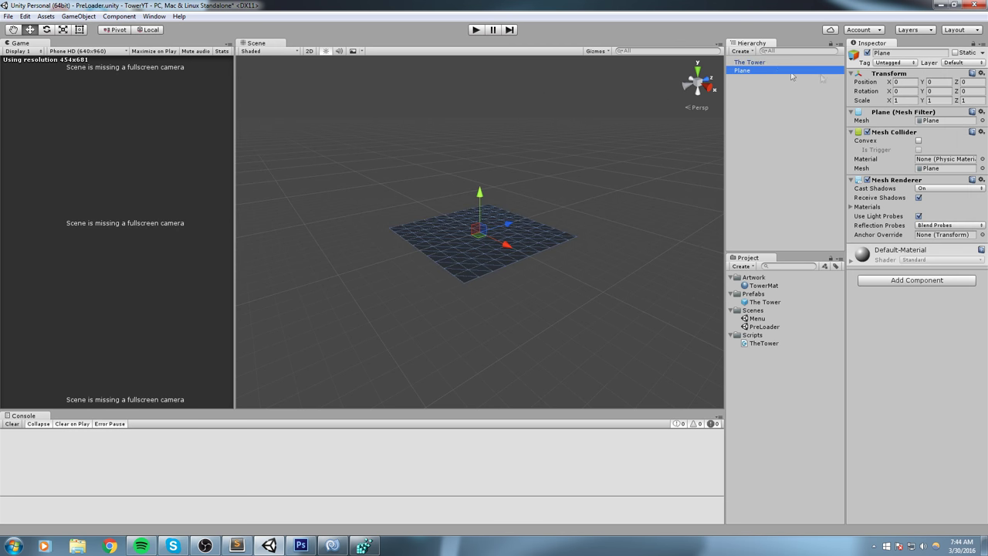
{"action": "left_click", "coordinate": [896, 82]}
{"action": "key", "text": "Tab"}
{"action": "key", "text": "Tab"}
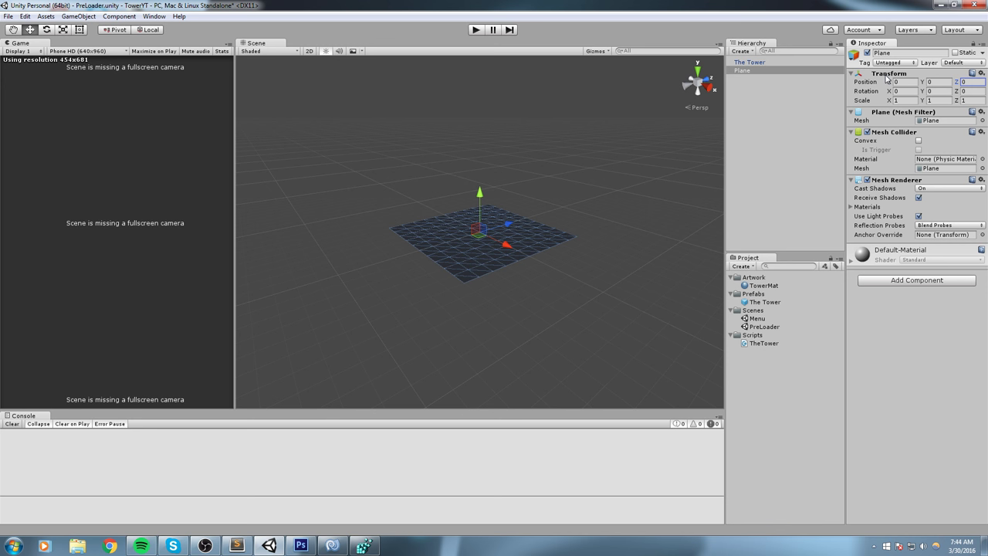
- Make the plane a child of The Tower and apply the change to the tower's prefab
{"action": "left_click_drag", "start_coordinate": [753, 71], "coordinate": [756, 66]}
{"action": "left_click", "coordinate": [756, 63]}
{"action": "left_click", "coordinate": [966, 73]}
- Play the scene and examine the tower on its plane from the side, with the Main Camera selected
{"action": "left_click", "coordinate": [476, 31]}
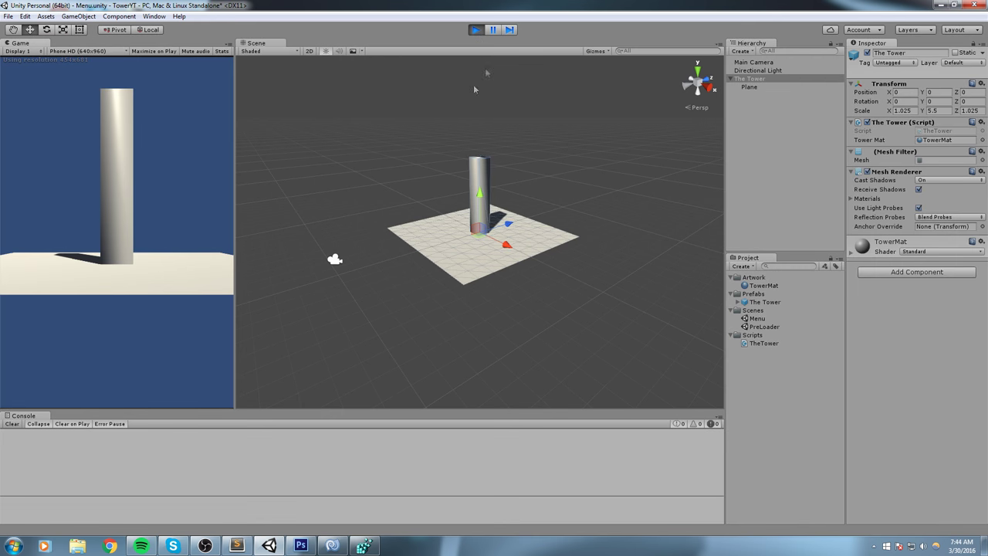
{"action": "middle_click_drag", "start_coordinate": [445, 171], "coordinate": [479, 241]}
{"action": "scroll", "coordinate": [536, 225], "scroll_direction": "up", "scroll_amount": 4}
{"action": "middle_click_drag", "start_coordinate": [536, 225], "coordinate": [490, 186]}
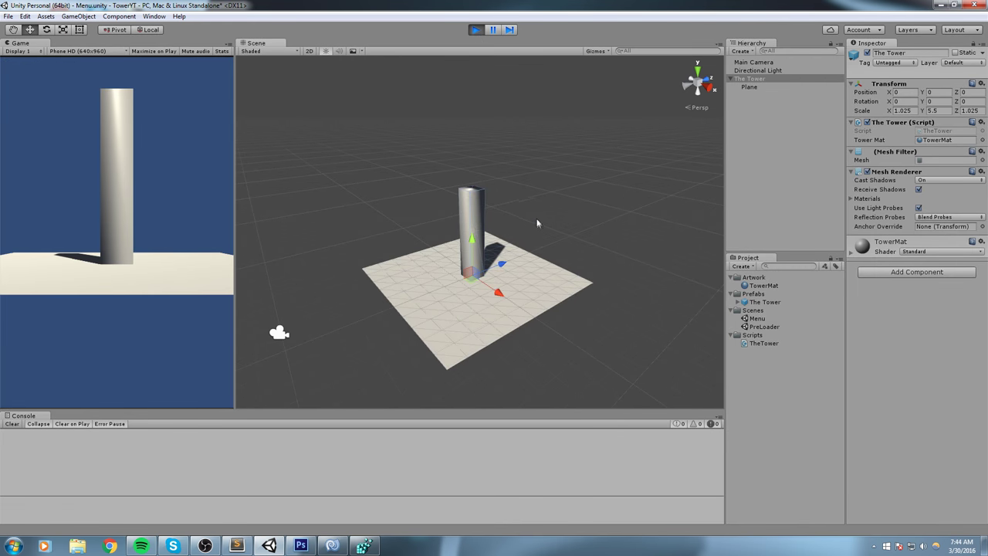
{"action": "right_click_drag", "start_coordinate": [538, 223], "coordinate": [413, 266]}
{"action": "middle_click_drag", "start_coordinate": [413, 266], "coordinate": [397, 234]}
{"action": "left_click", "coordinate": [390, 242]}
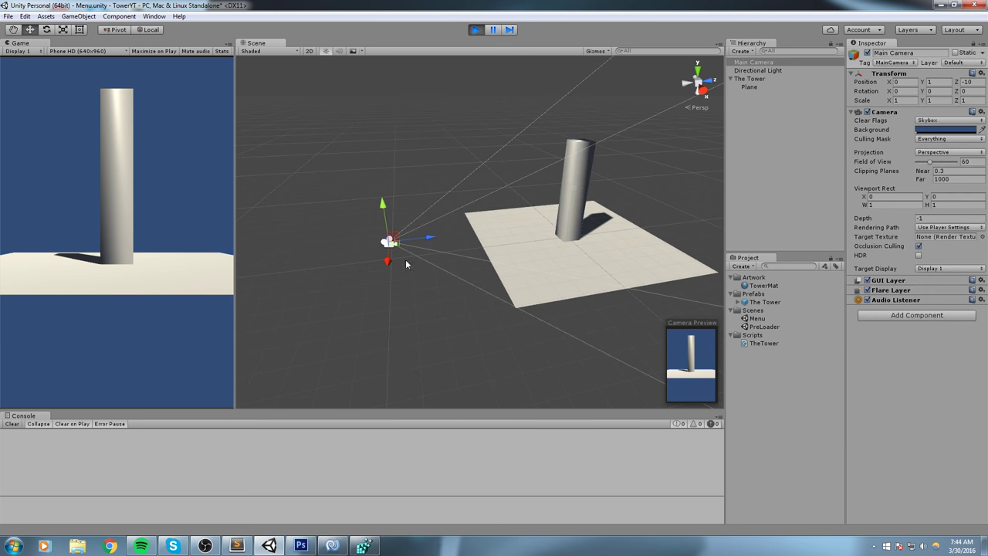